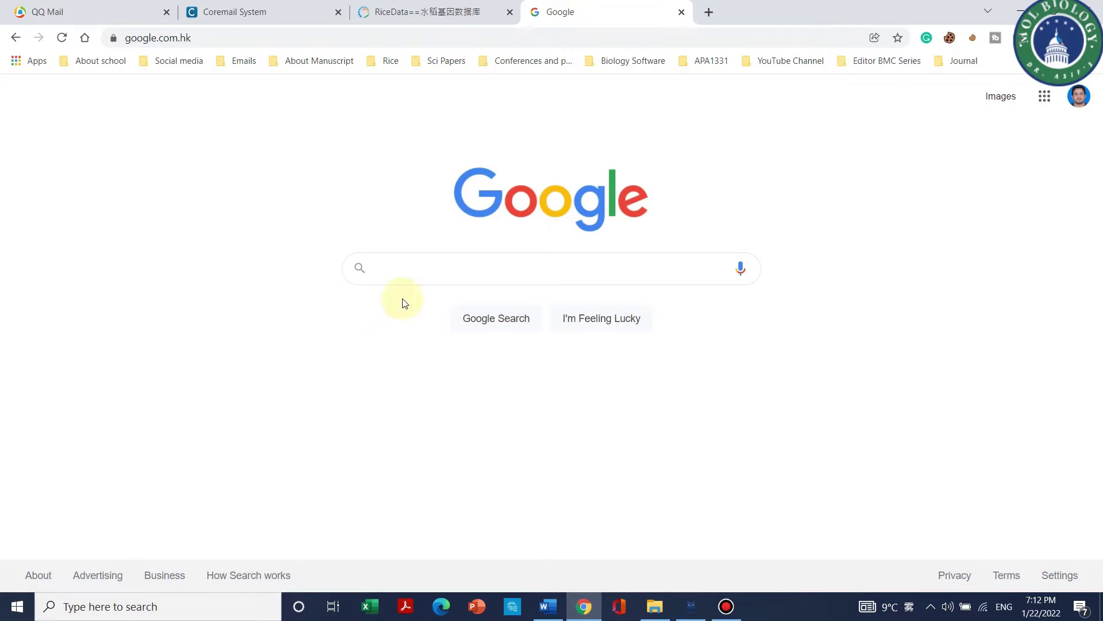
Step: Search Google for 'idtdna' and look through the results for Integrated DNA Technologies
click(393, 270)
text(i)
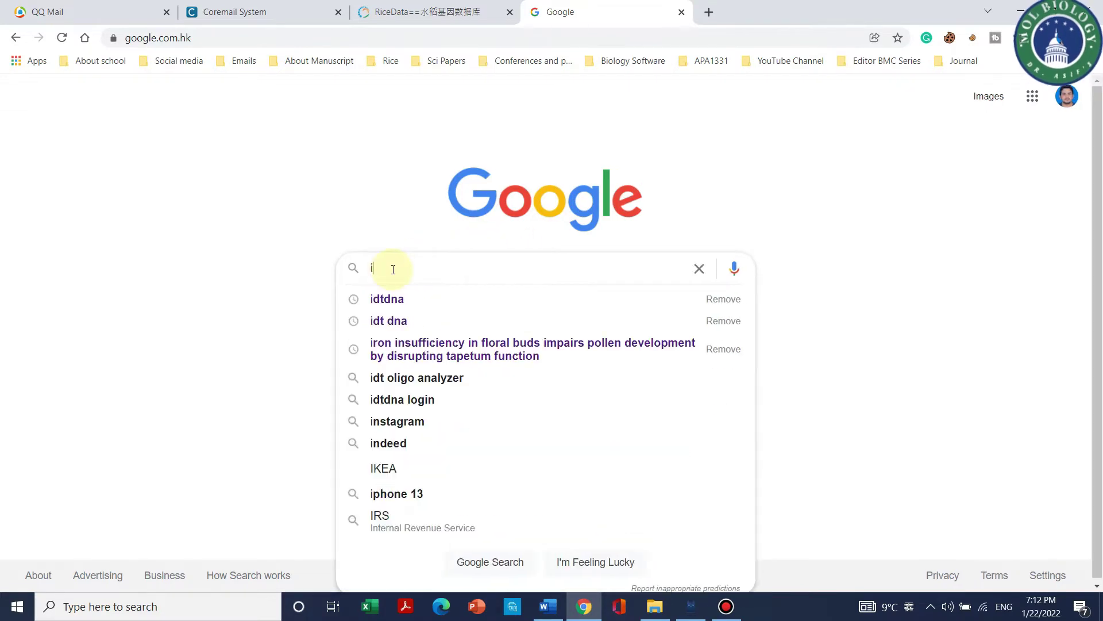
text(dtdna)
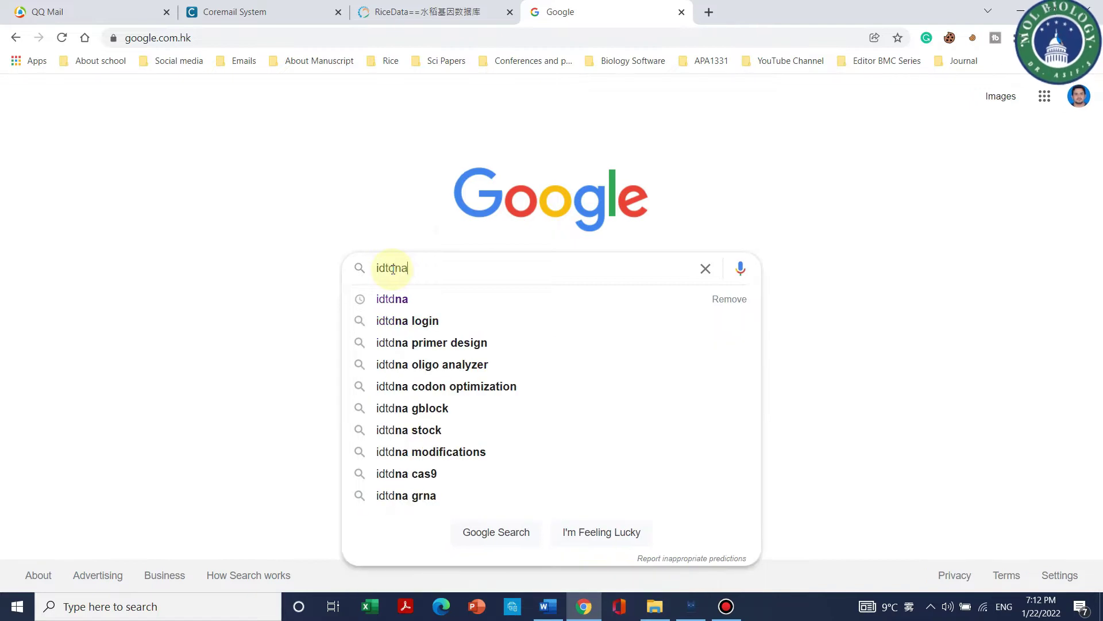
key(Return)
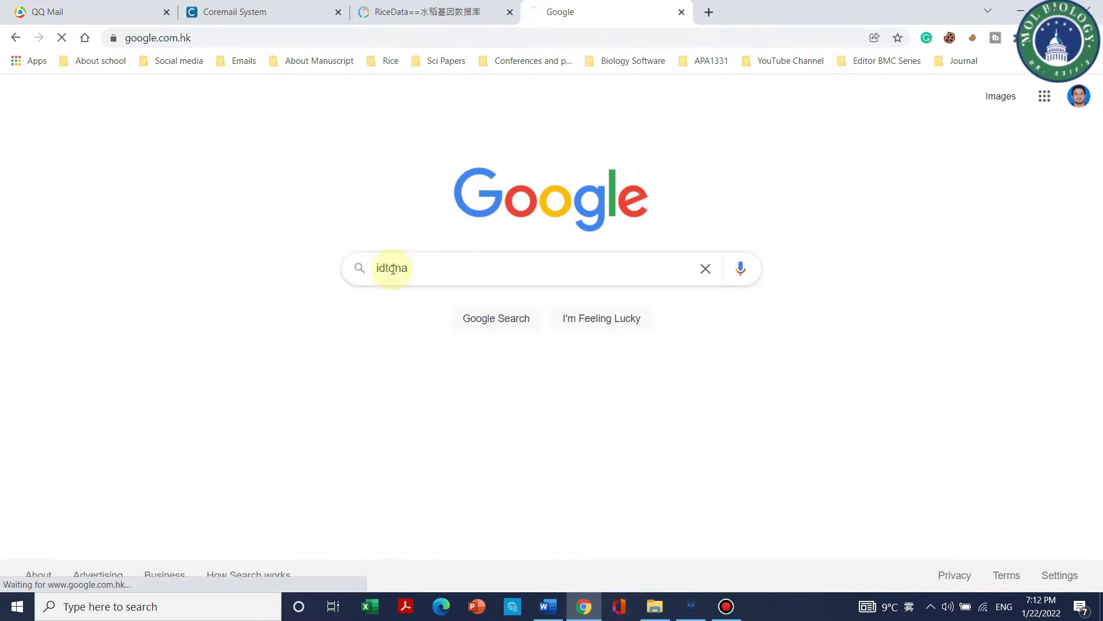
scroll(275, 201, down, 1)
scroll(275, 201, down, 7)
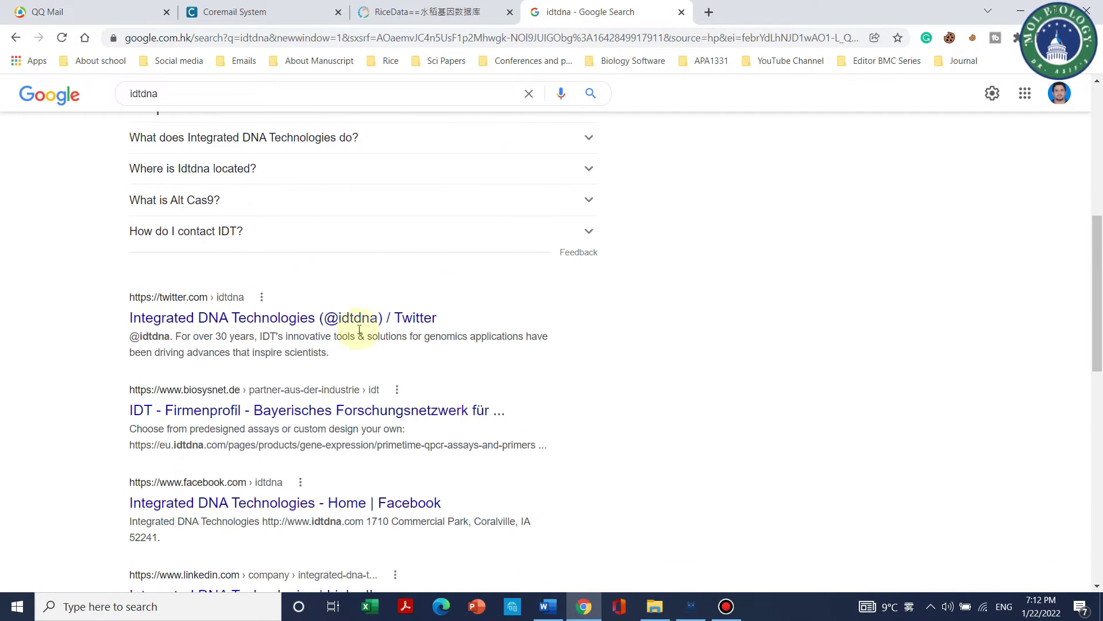
scroll(477, 362, up, 5)
scroll(505, 341, up, 3)
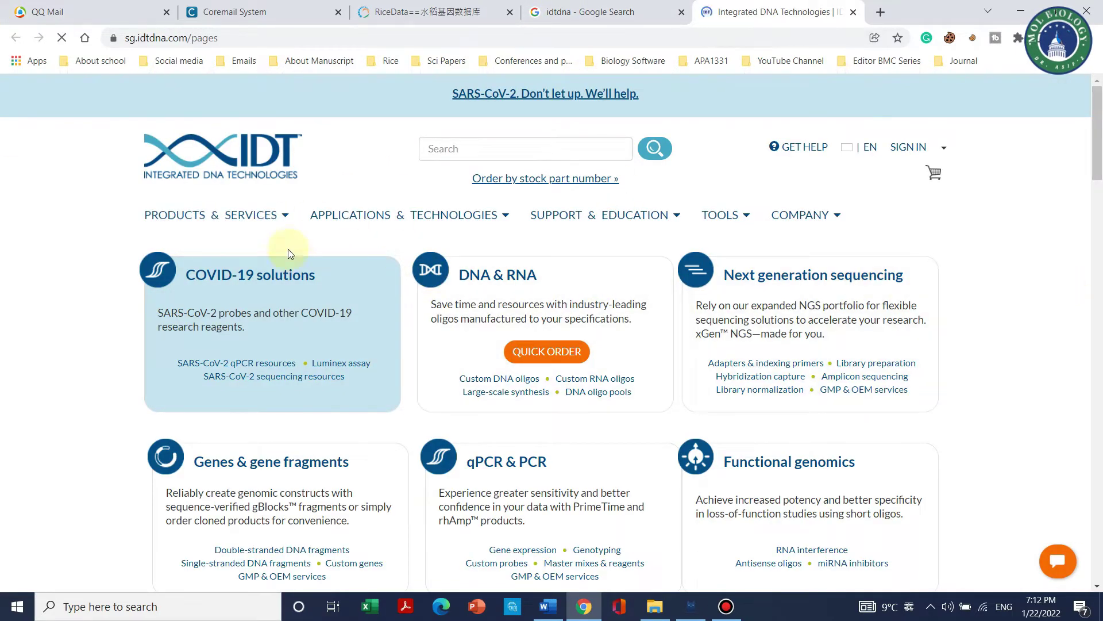
Step: Go to the IDT homepage and open the Realtime PCR Tool from the TOOLS menu
click(612, 13)
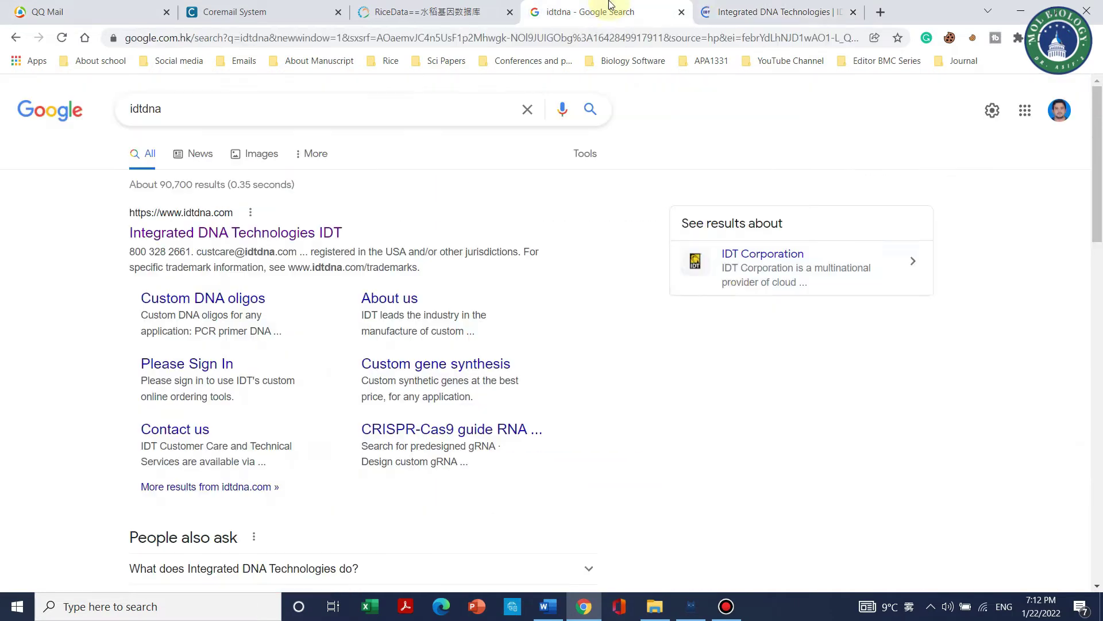
click(749, 8)
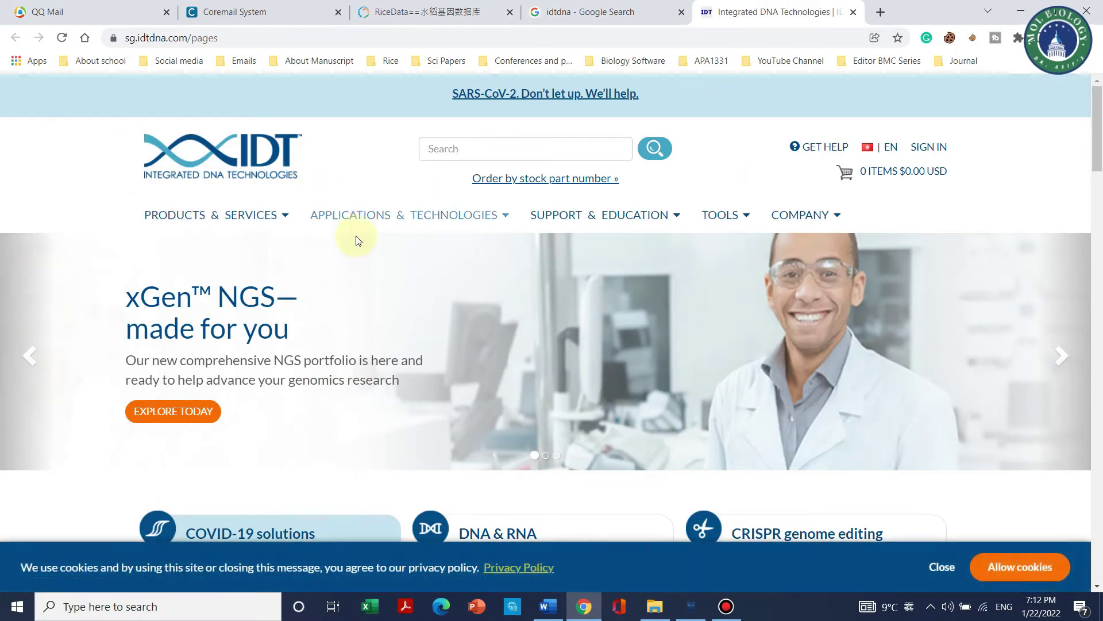
click(747, 218)
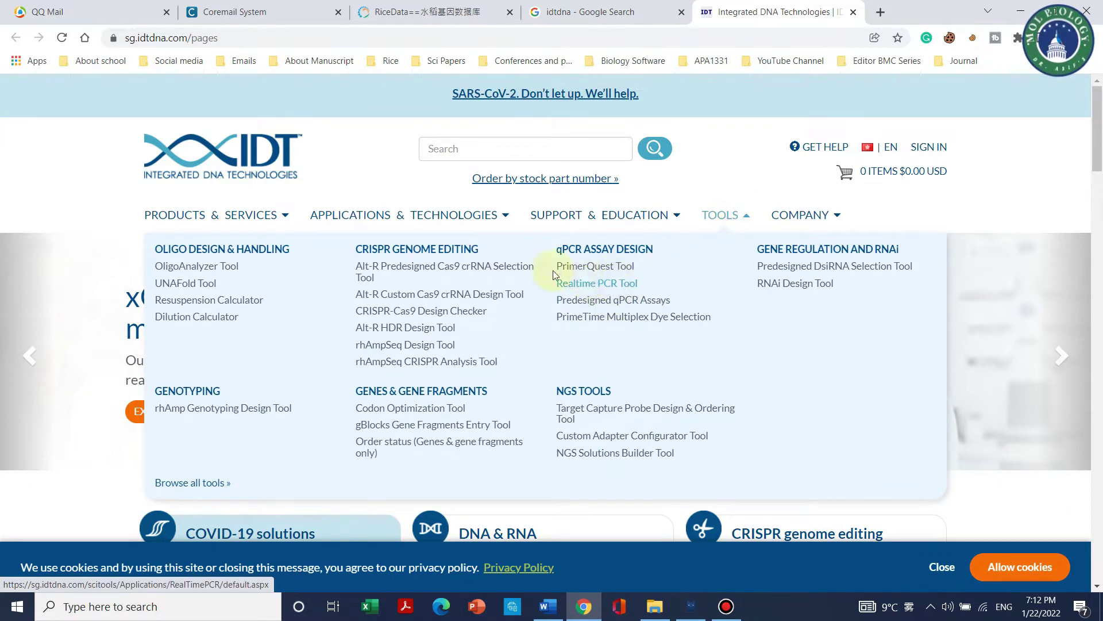
click(597, 284)
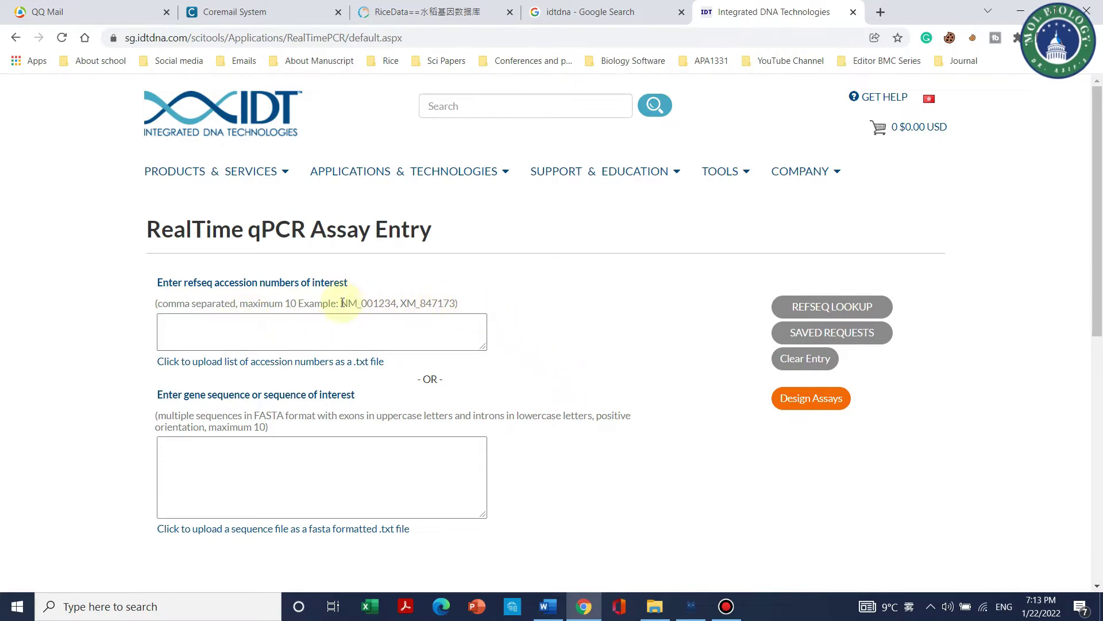
Step: Select the example accession text, put the caret in the gene sequence box, then go to RiceData
drag(343, 303, 415, 300)
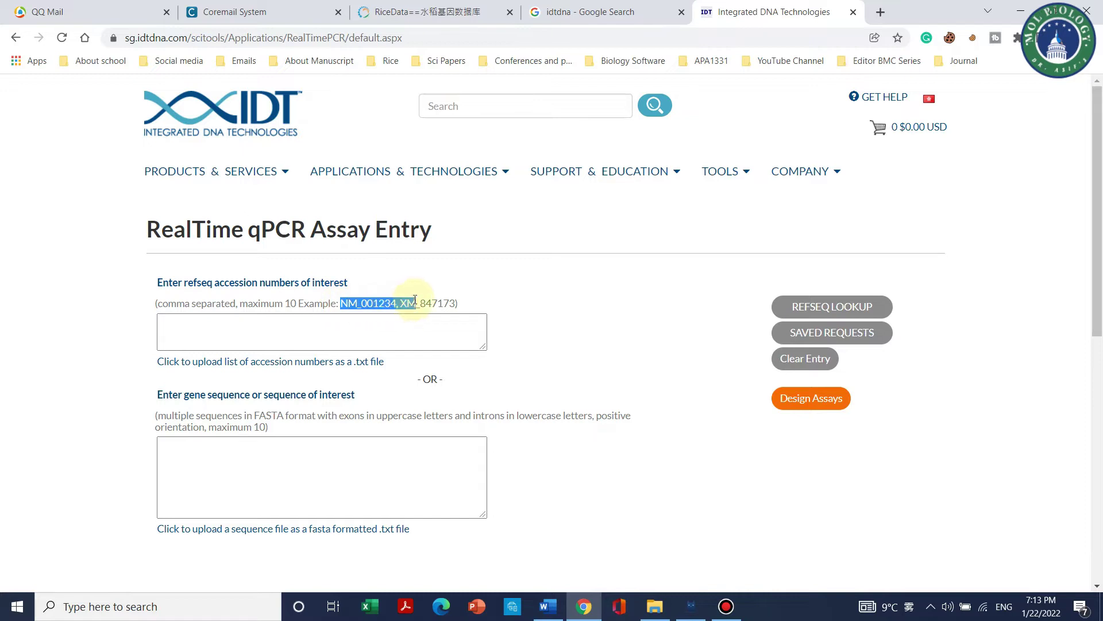
click(280, 447)
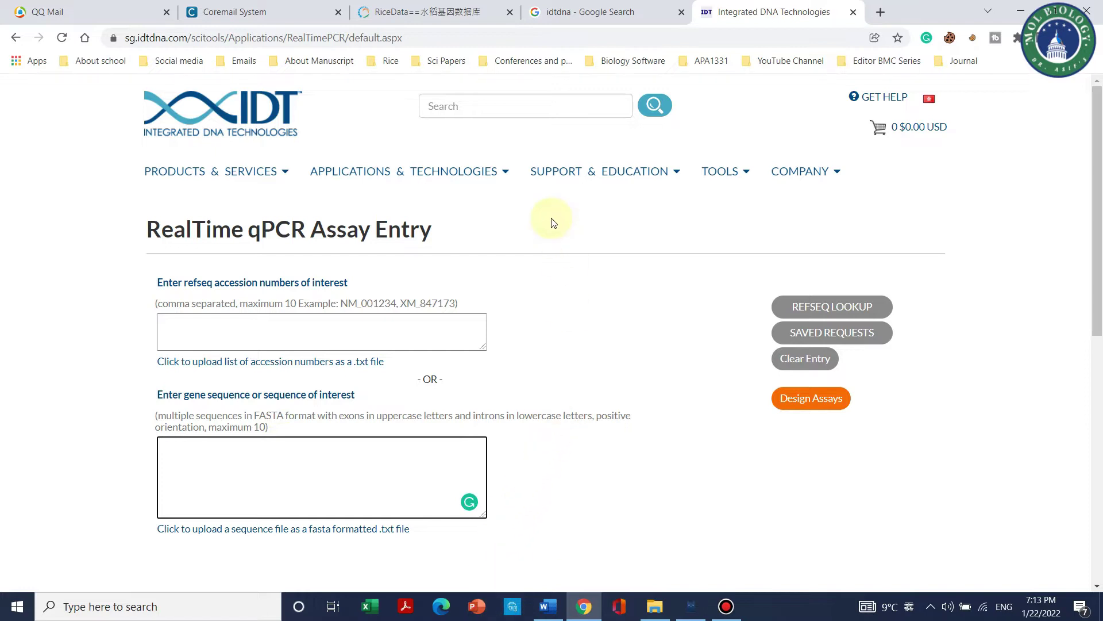
click(436, 15)
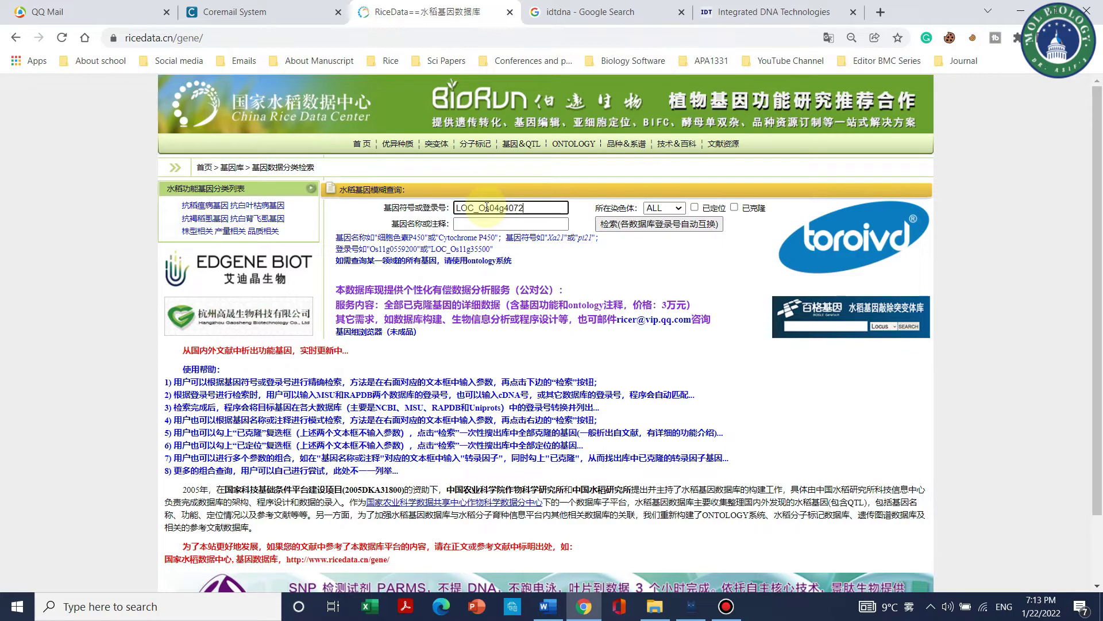
Step: Run the RiceData search for gene locus LOC_Os04g40720
click(670, 224)
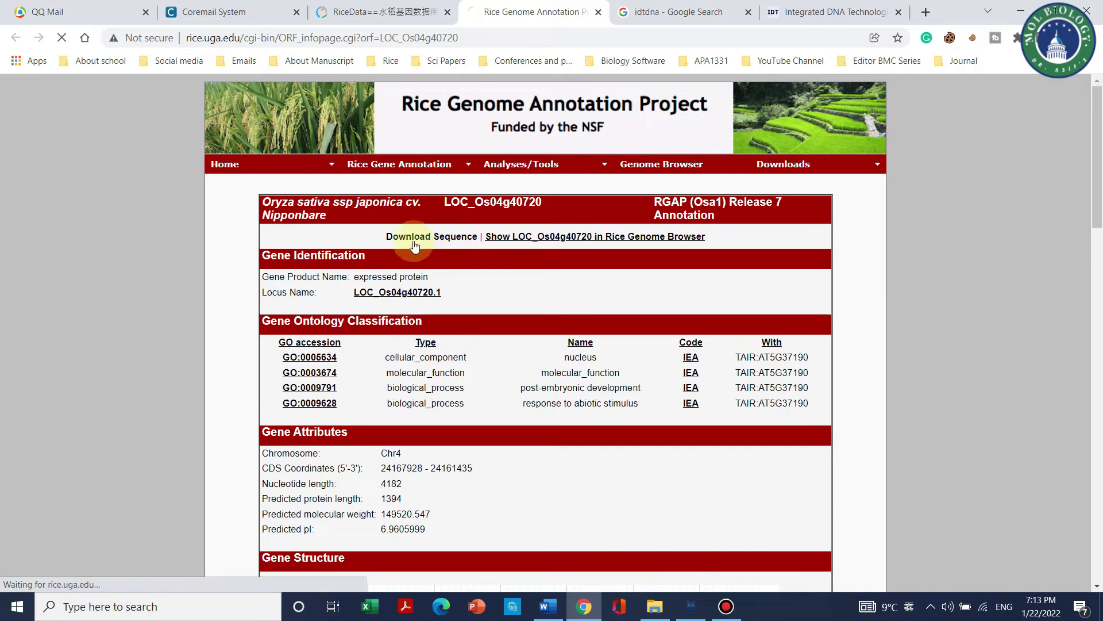
Step: Select the full CDS of LOC_Os04g40720.1 and copy it
scroll(411, 235, down, 20)
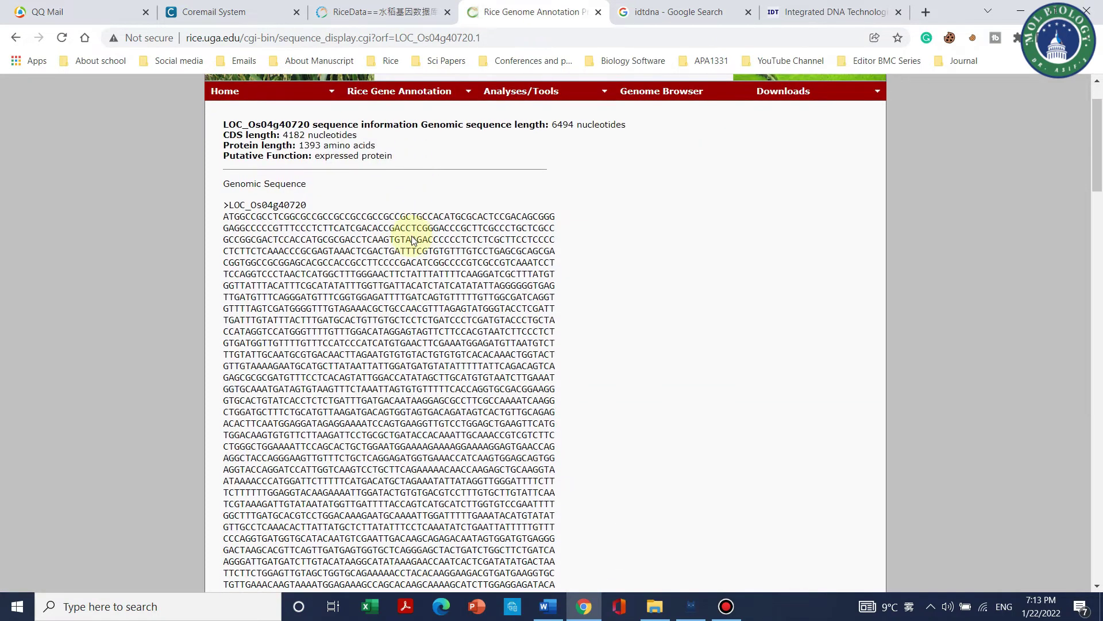
scroll(368, 224, down, 4)
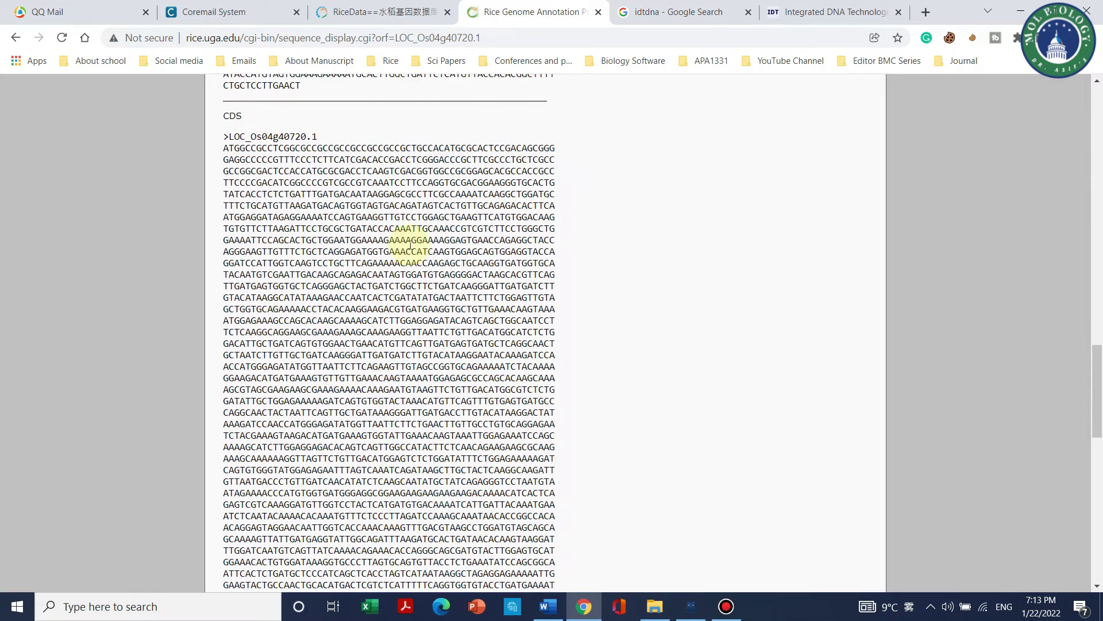
scroll(321, 201, up, 2)
scroll(320, 259, down, 15)
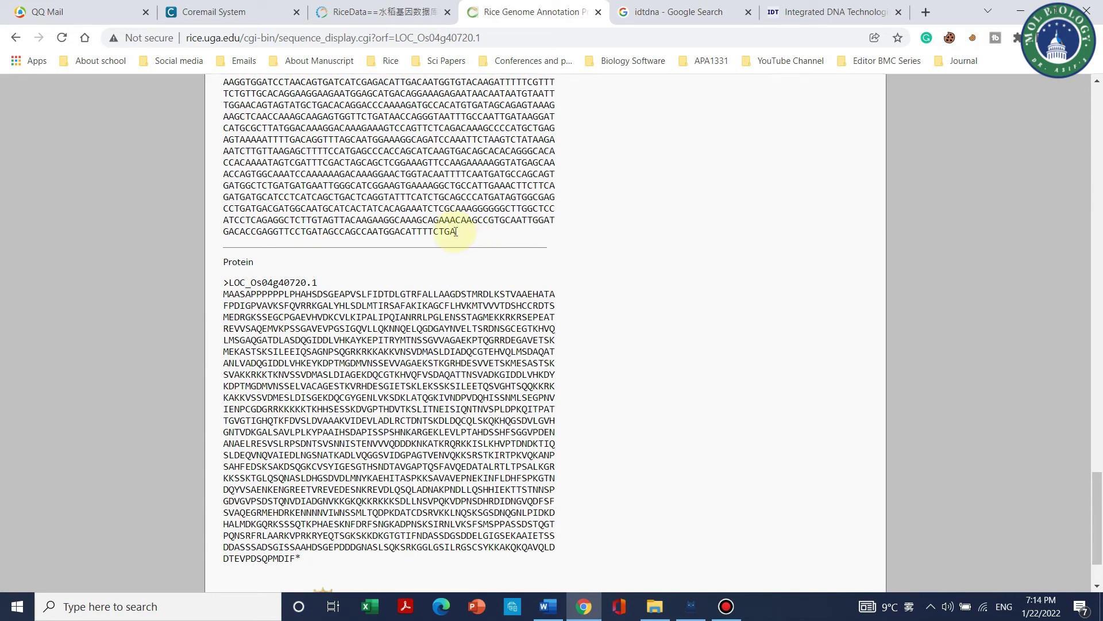
drag(456, 232, 229, 296)
scroll(281, 210, up, 1)
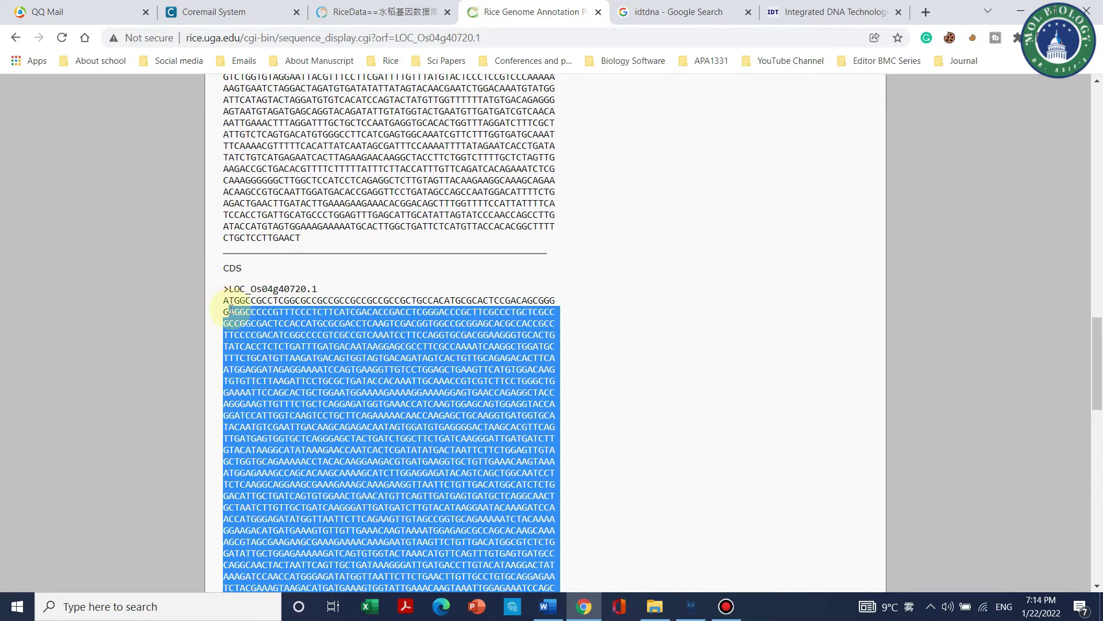
right_click(279, 315)
click(296, 329)
Step: Paste the copied CDS into the IDT gene sequence box and scroll through it
click(830, 11)
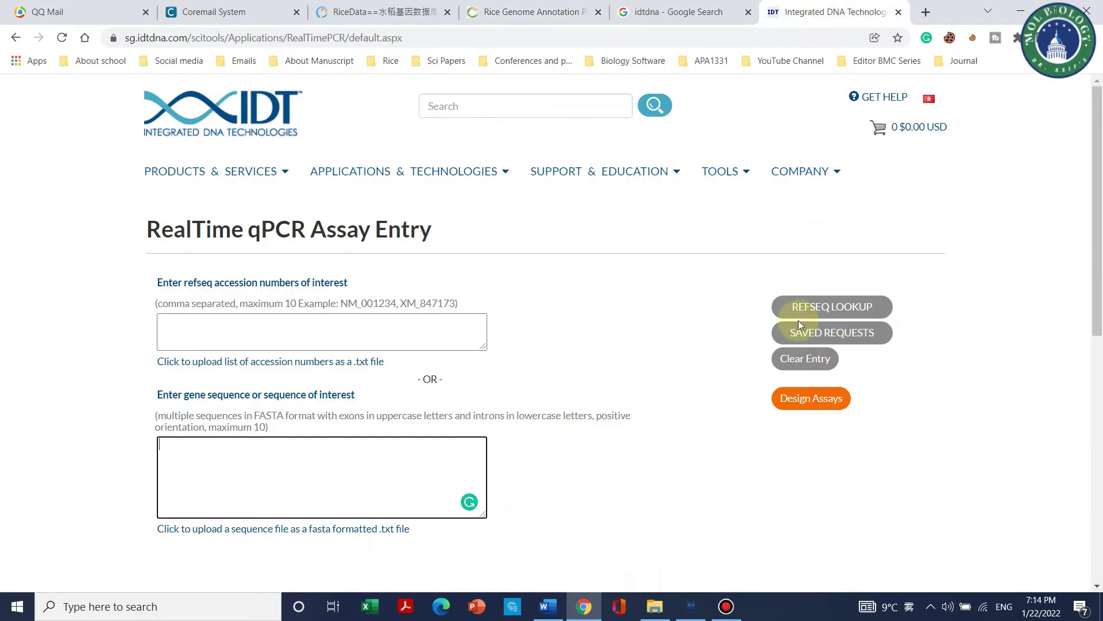
key(ctrl+v)
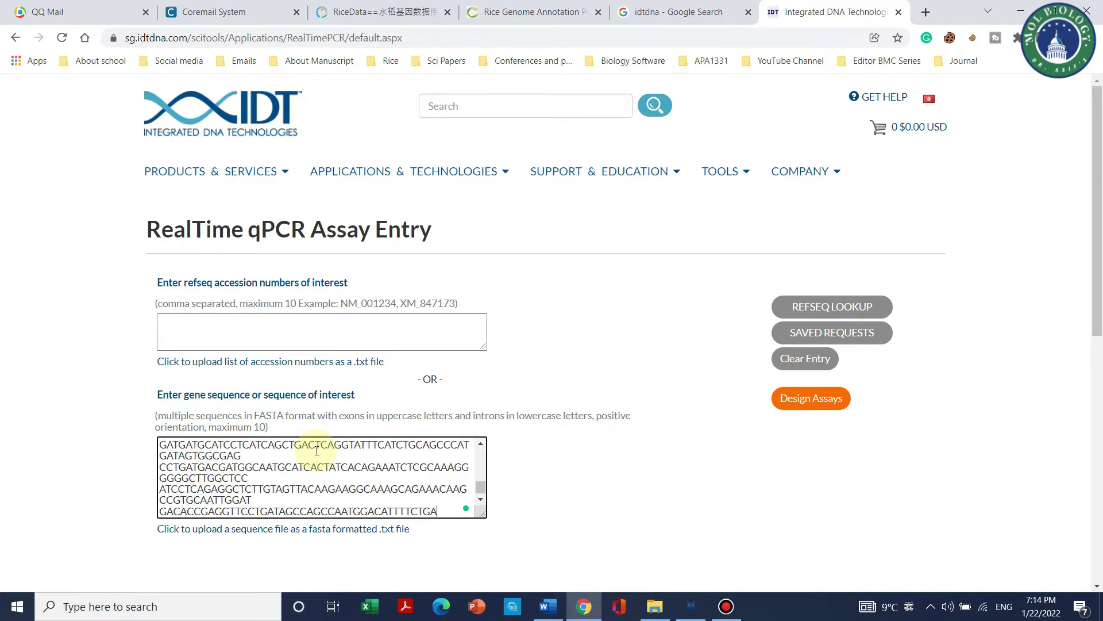
mouse_move(481, 487)
mouse_down()
mouse_move(475, 450)
mouse_move(480, 479)
mouse_up()
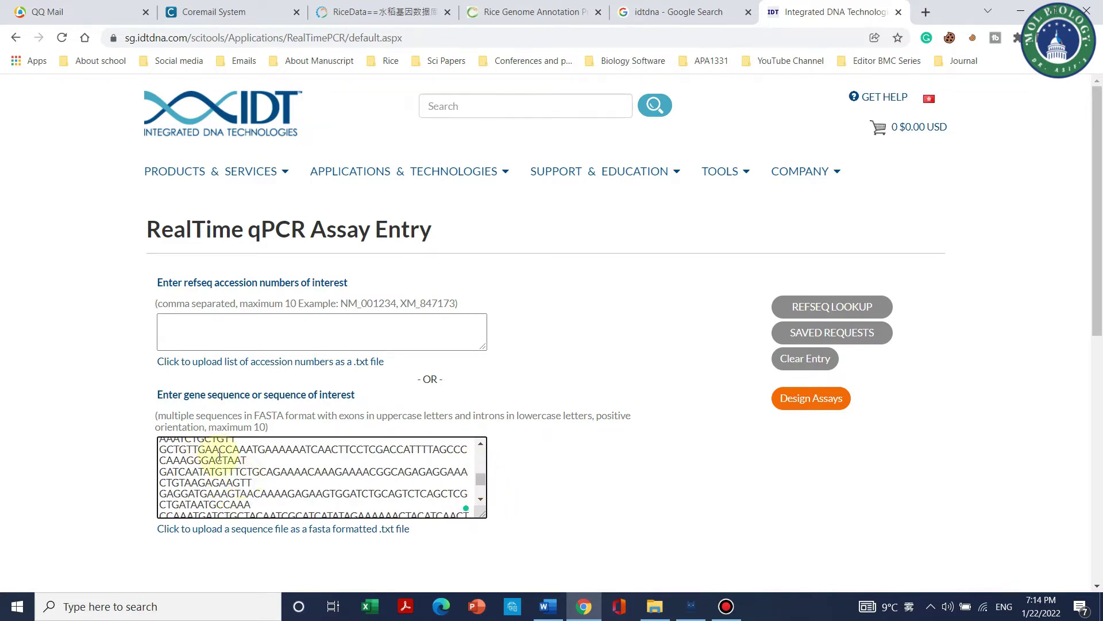
scroll(219, 456, up, 8)
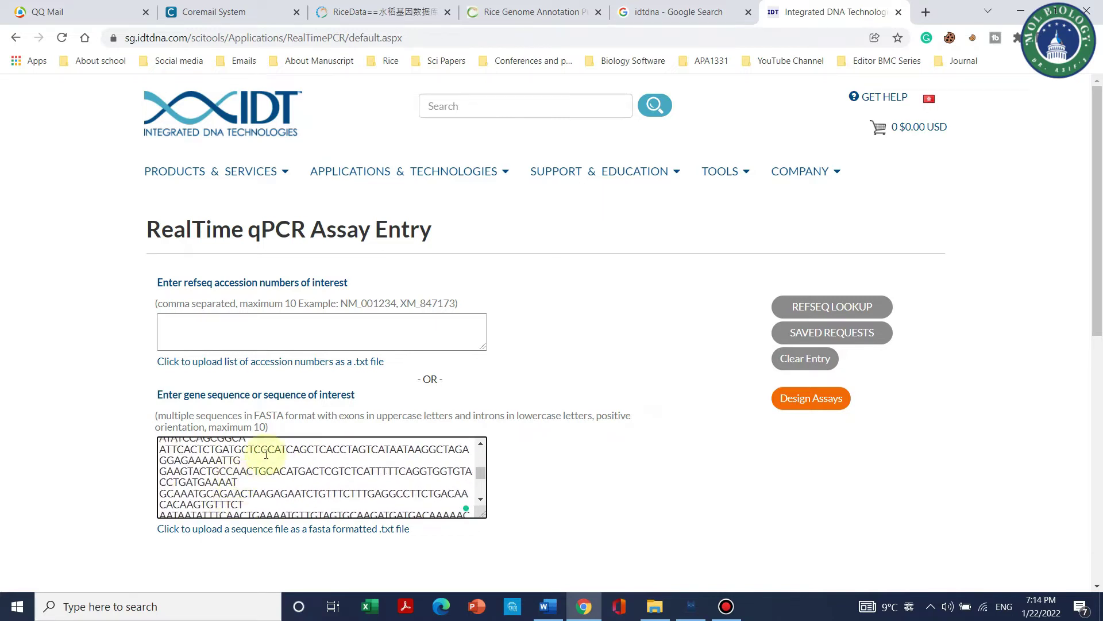
scroll(257, 457, up, 3)
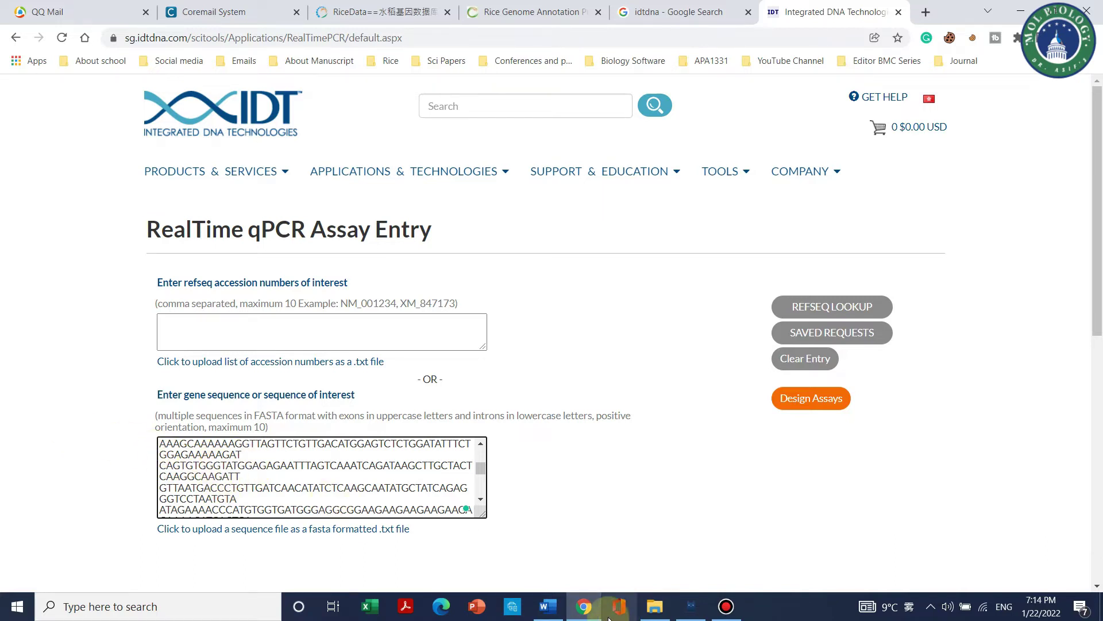
Step: Paste the CDS into Word and convert the whole sequence to UPPERCASE with Change Case
click(548, 607)
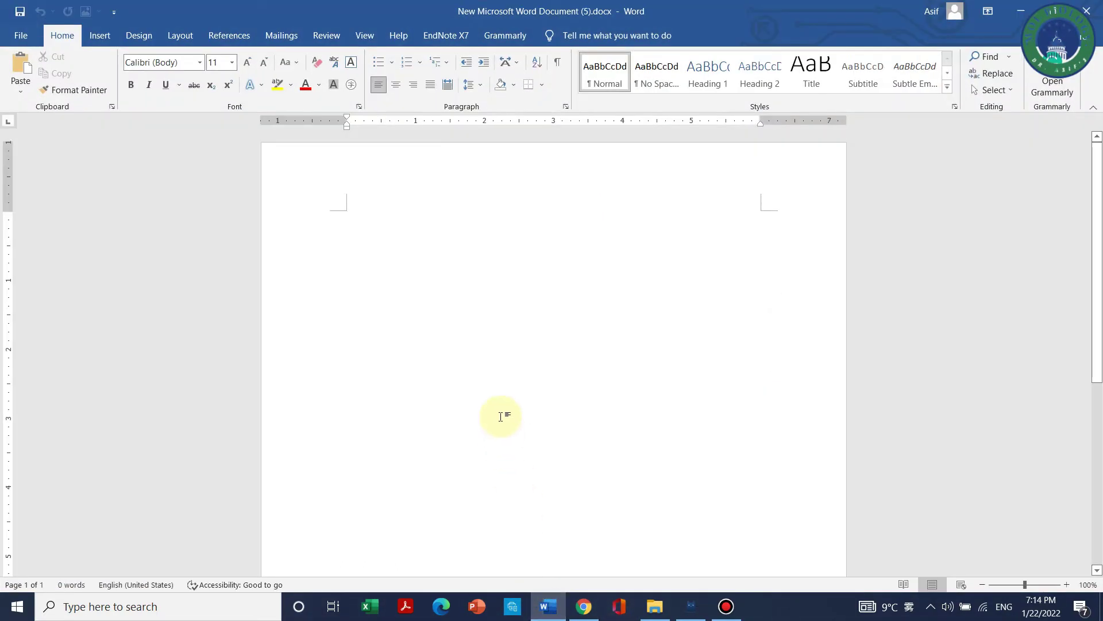
key(ctrl+v)
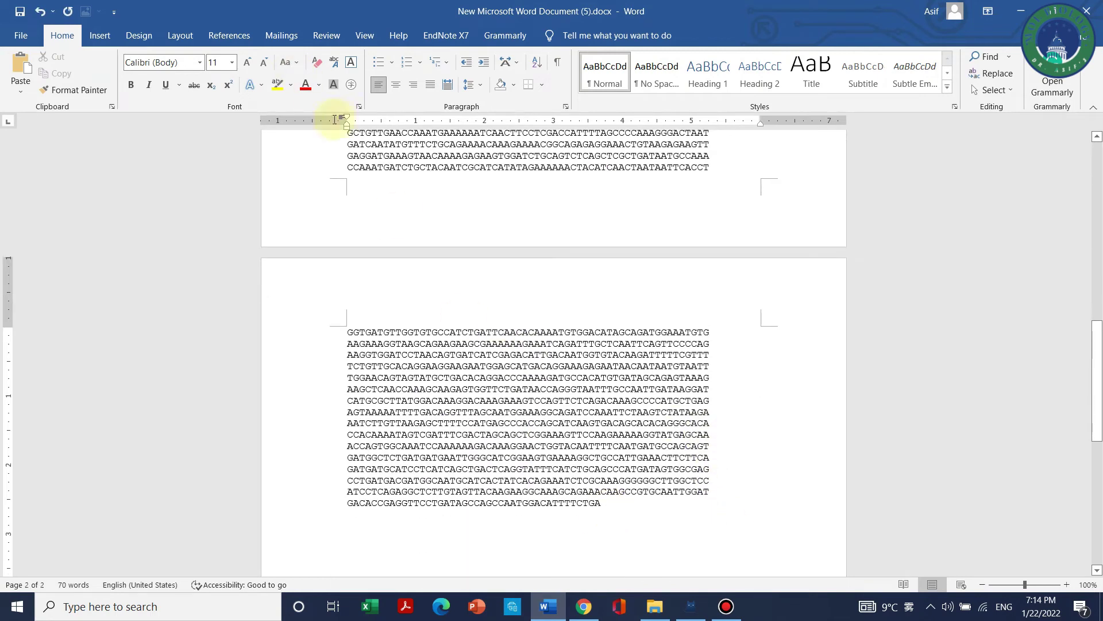
drag(625, 514, 358, 217)
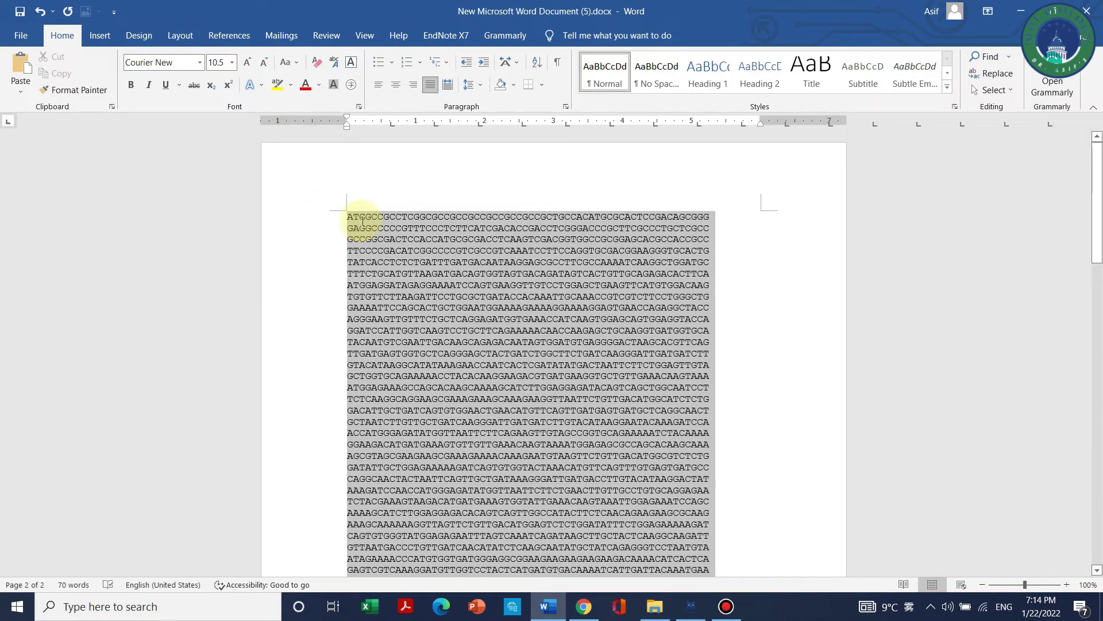
click(290, 62)
click(324, 103)
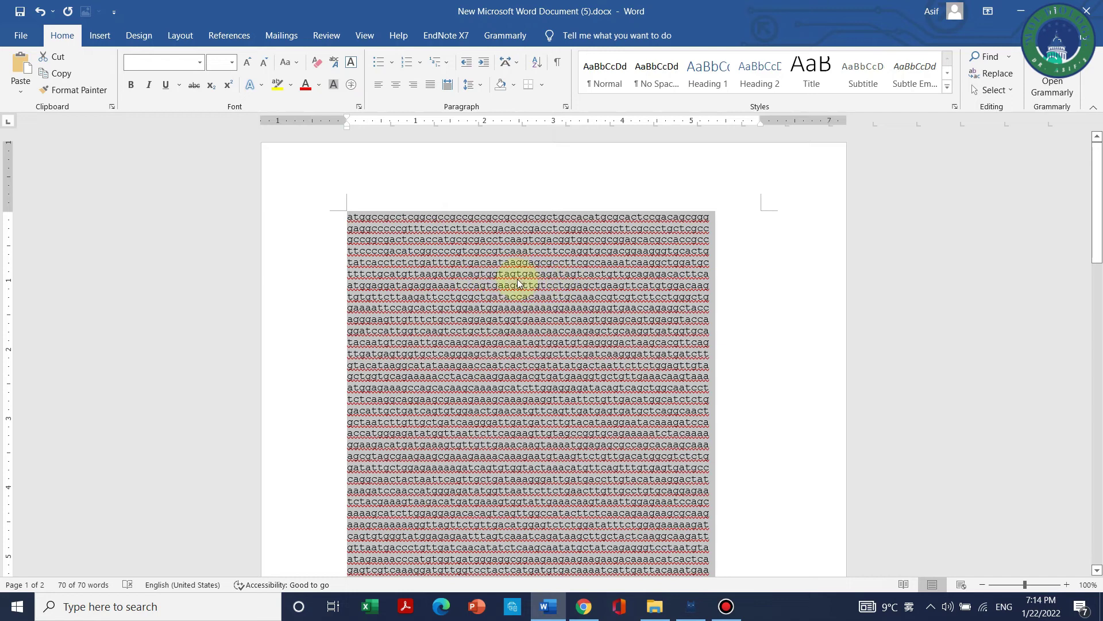
click(299, 63)
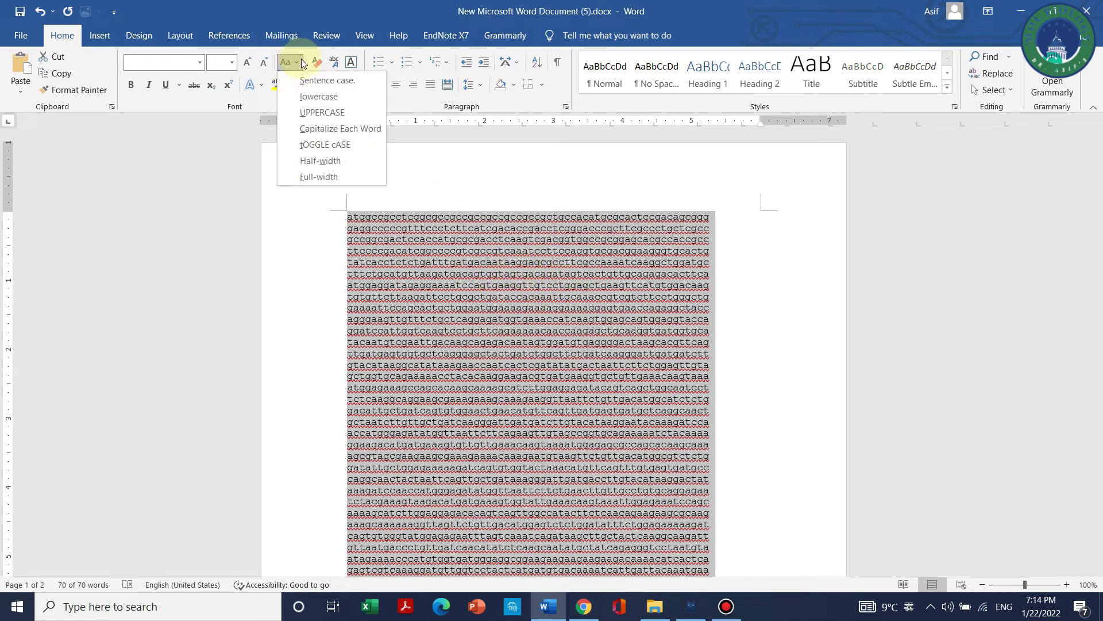
click(323, 112)
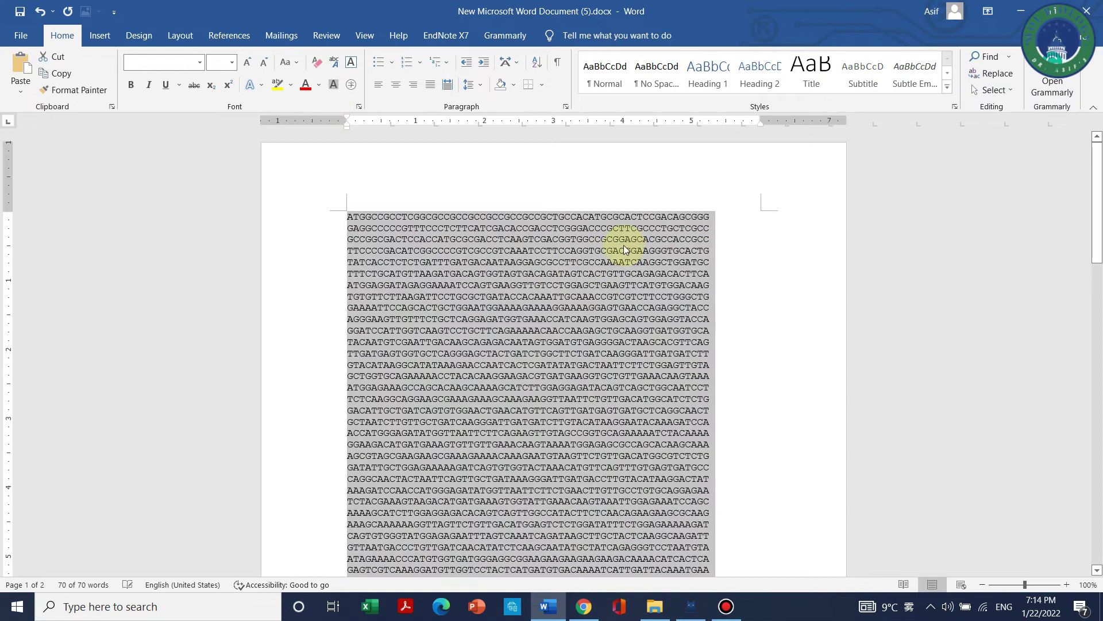
Step: Minimize Word and check the uppercase sequence in the IDT gene sequence box
click(1020, 11)
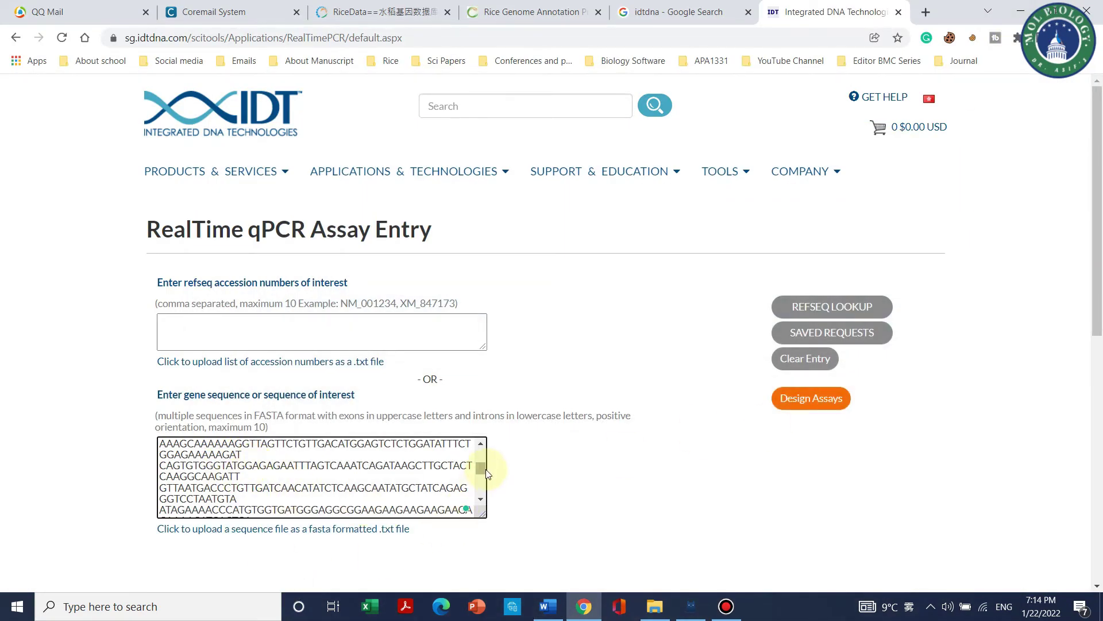
drag(485, 470, 480, 453)
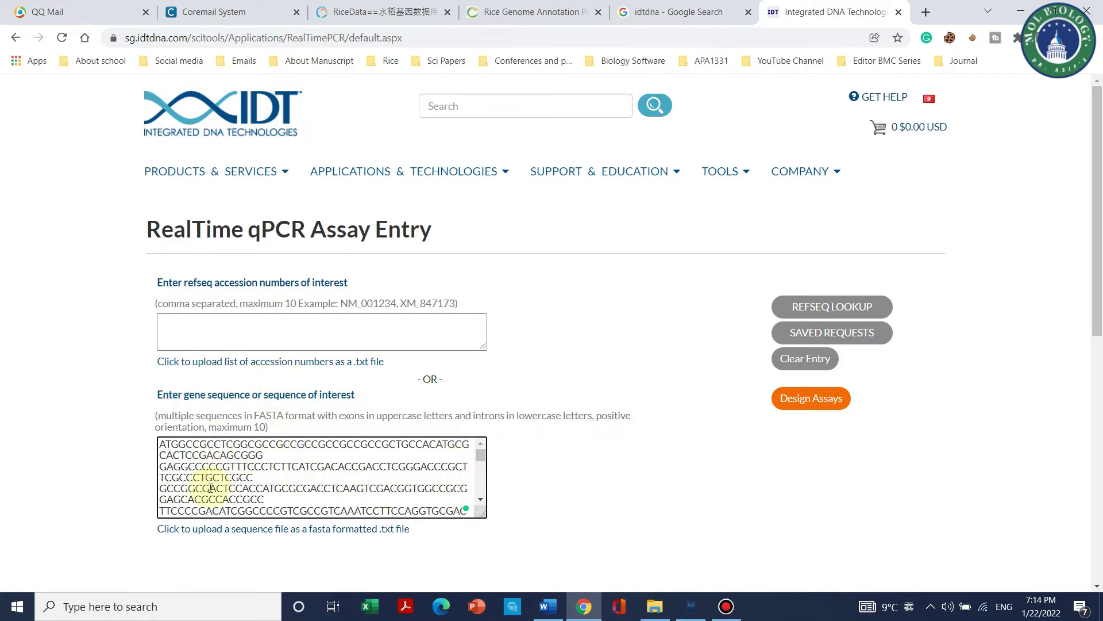
scroll(736, 402, down, 1)
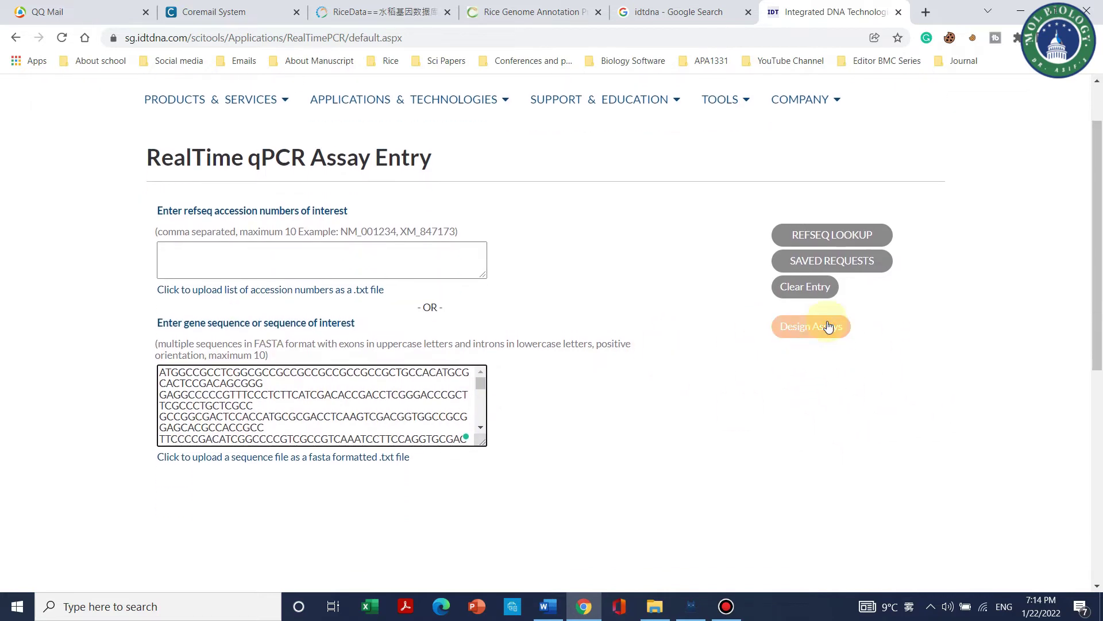
Step: Submit the sequence with Design Assays to load Sequence1's Target Locations page
click(812, 341)
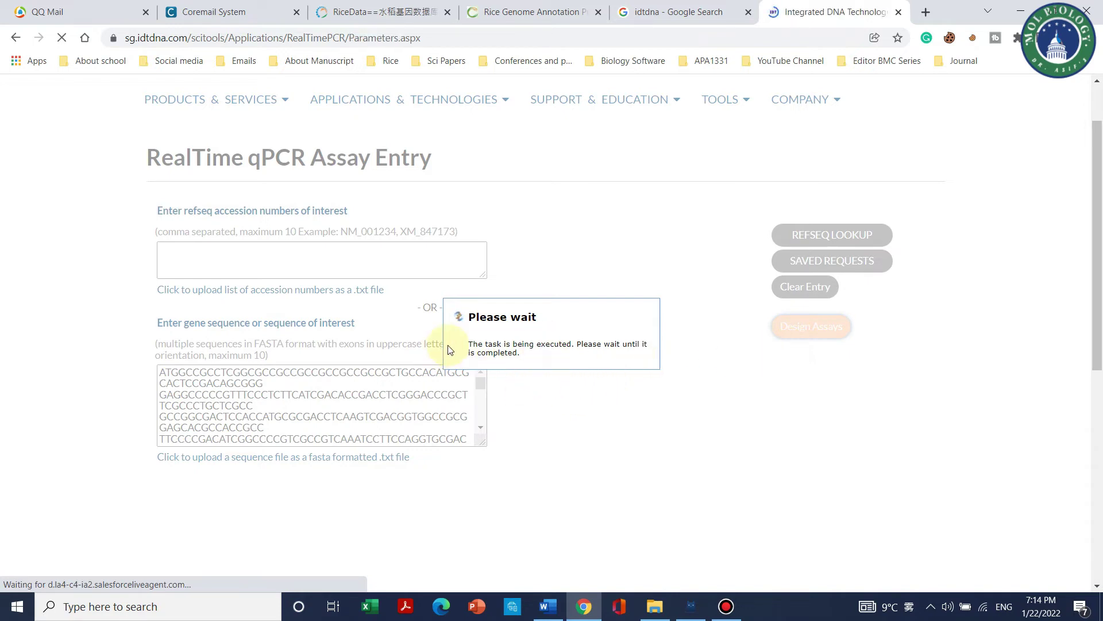
scroll(655, 342, down, 3)
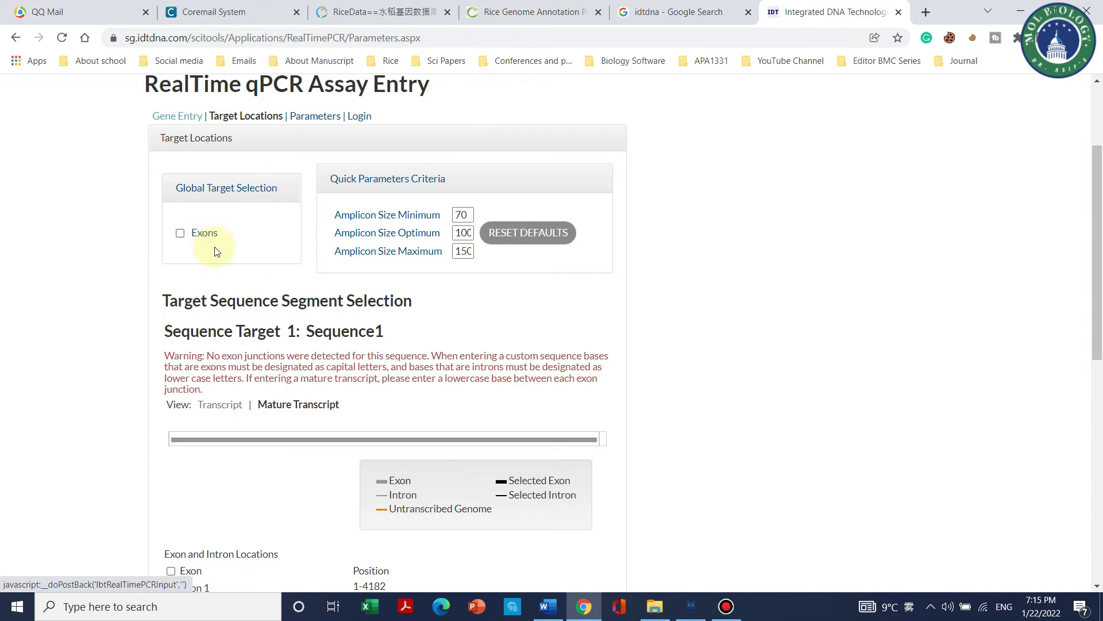
Step: Tick Exons as the global target, selecting Exon 1 at positions 1-4182, and design assays
click(180, 233)
scroll(204, 267, down, 3)
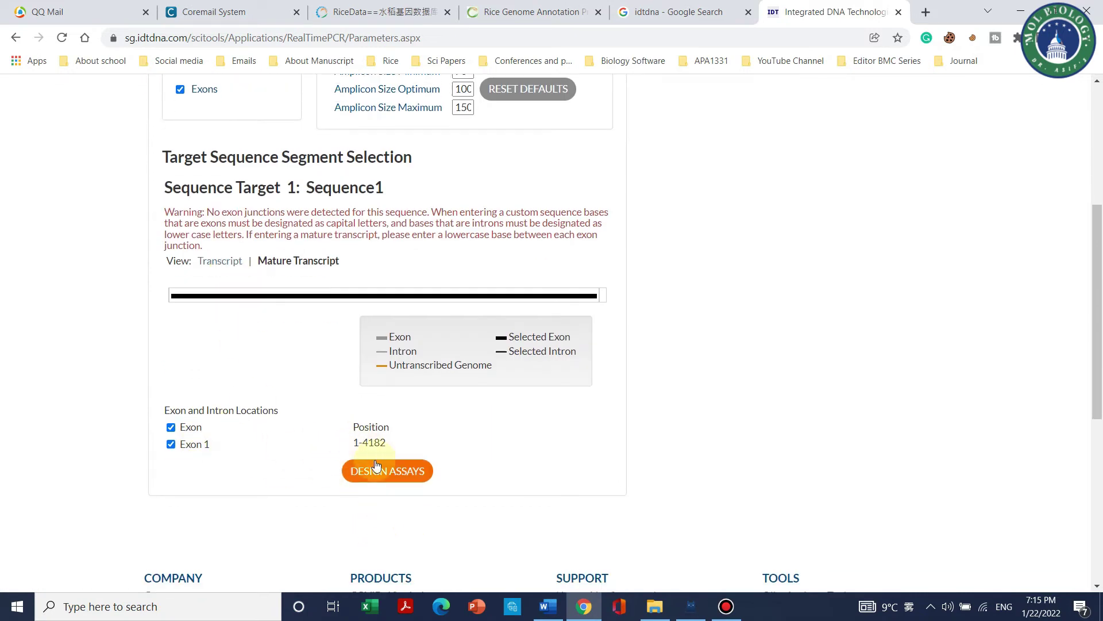
click(422, 474)
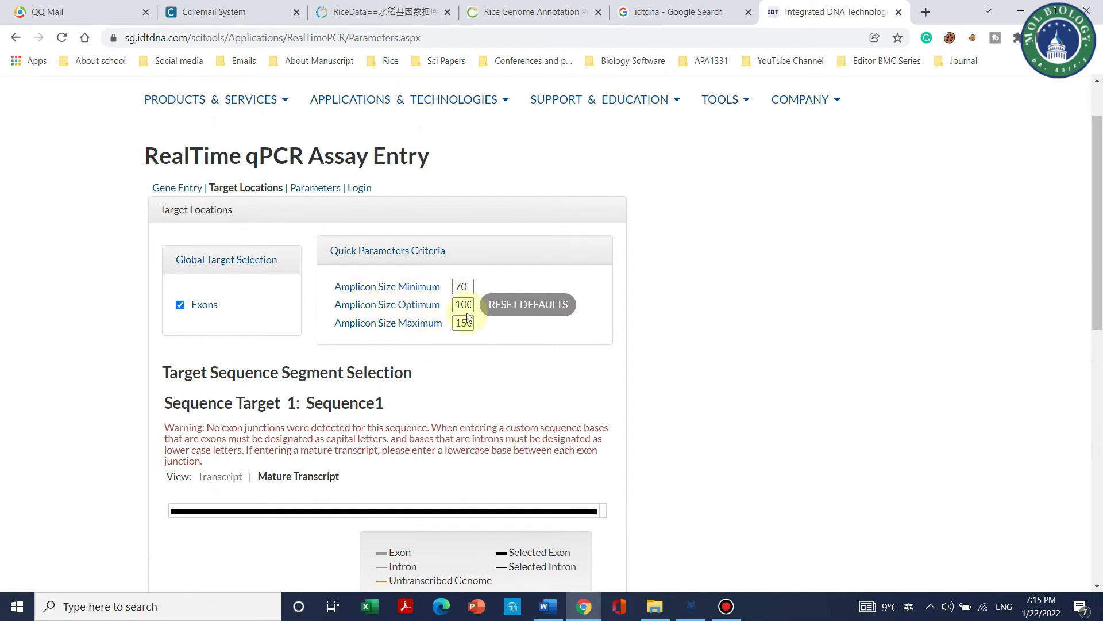
scroll(459, 333, down, 1)
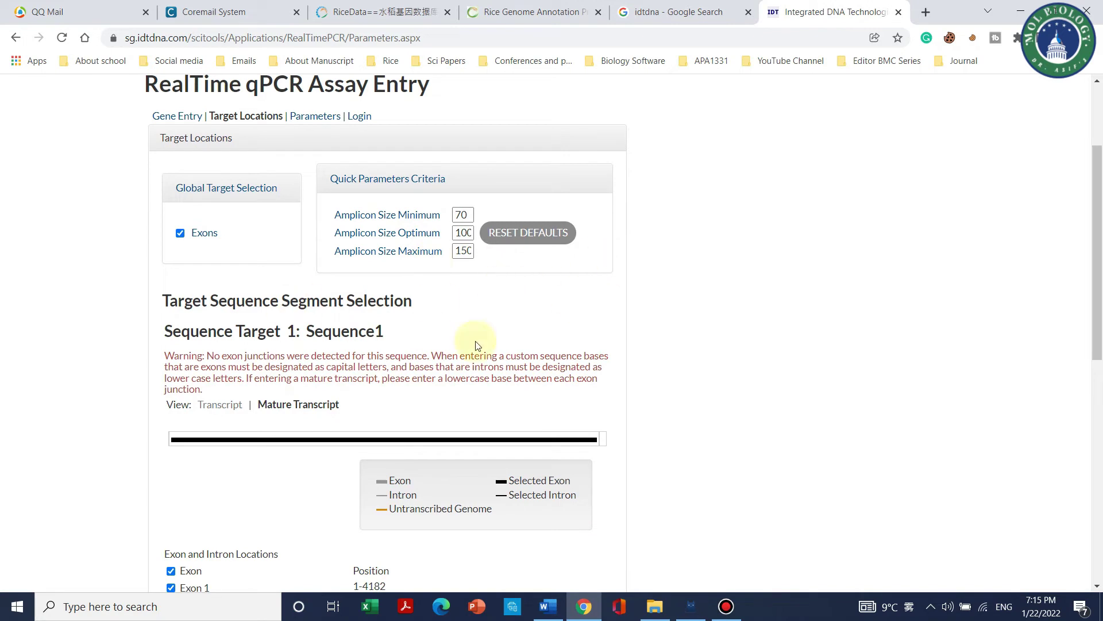
scroll(476, 345, down, 3)
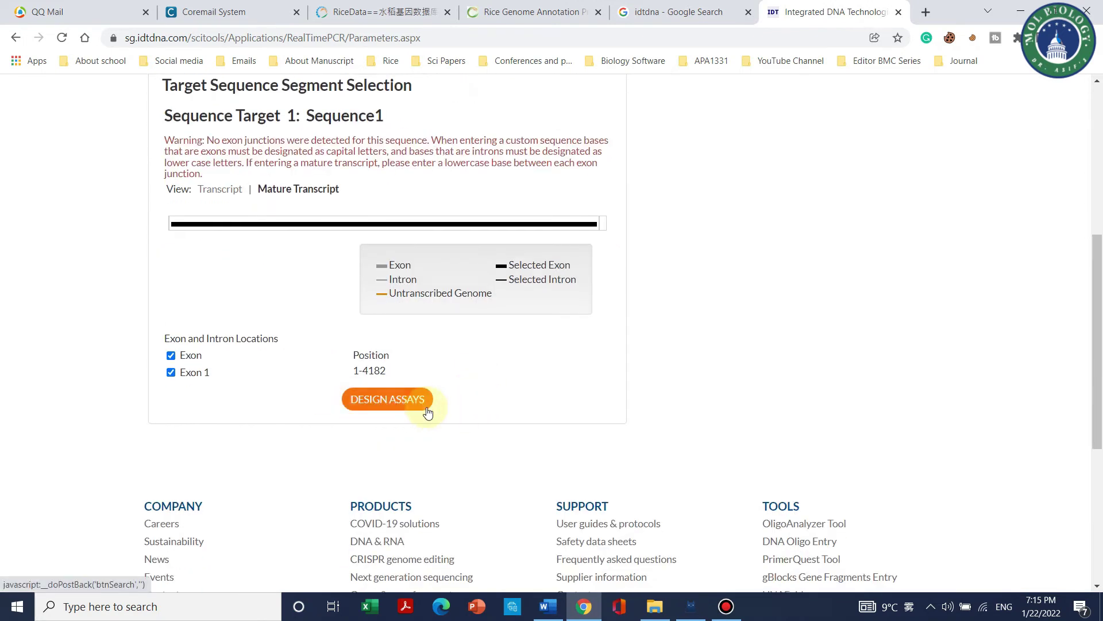
Step: Run DESIGN ASSAYS and review the results showing recommended Set 1 with its forward primer
click(426, 411)
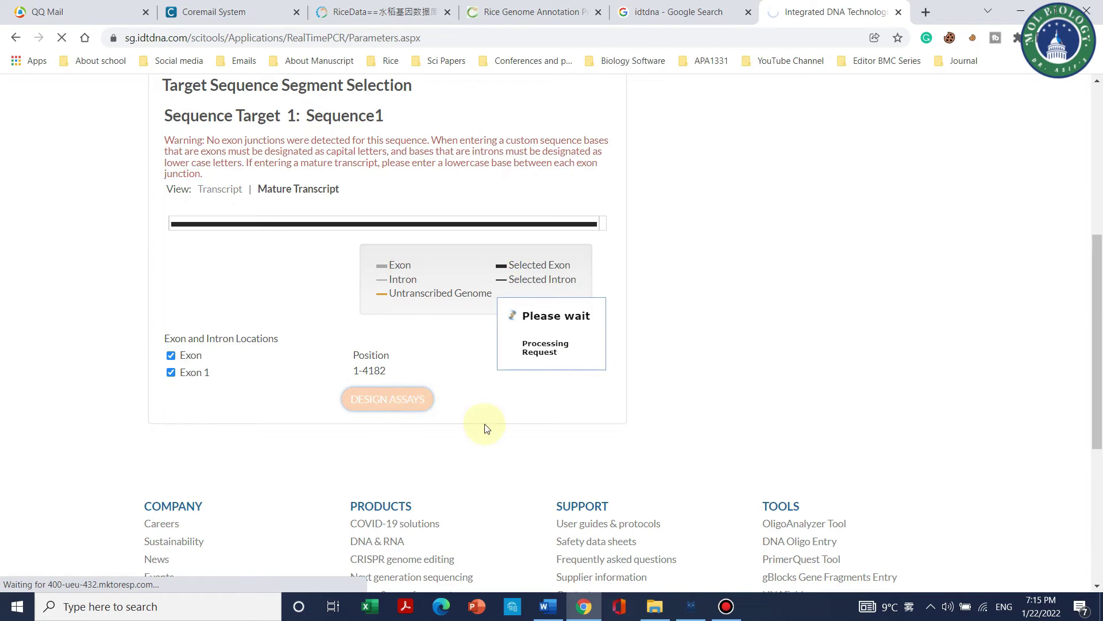
scroll(758, 379, up, 2)
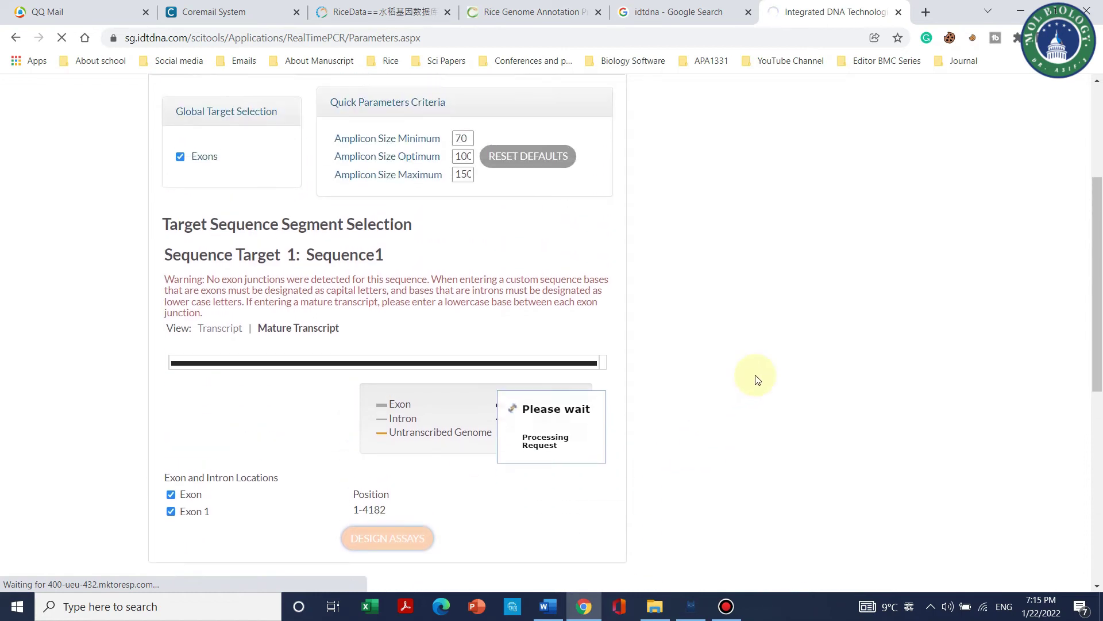
scroll(758, 379, up, 1)
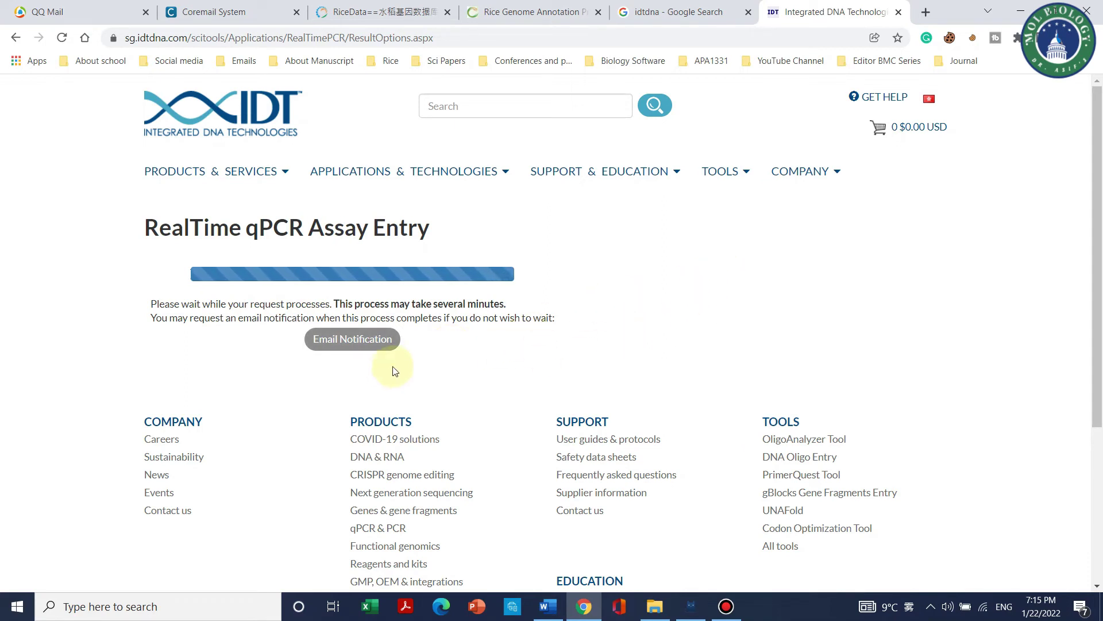
scroll(517, 384, down, 4)
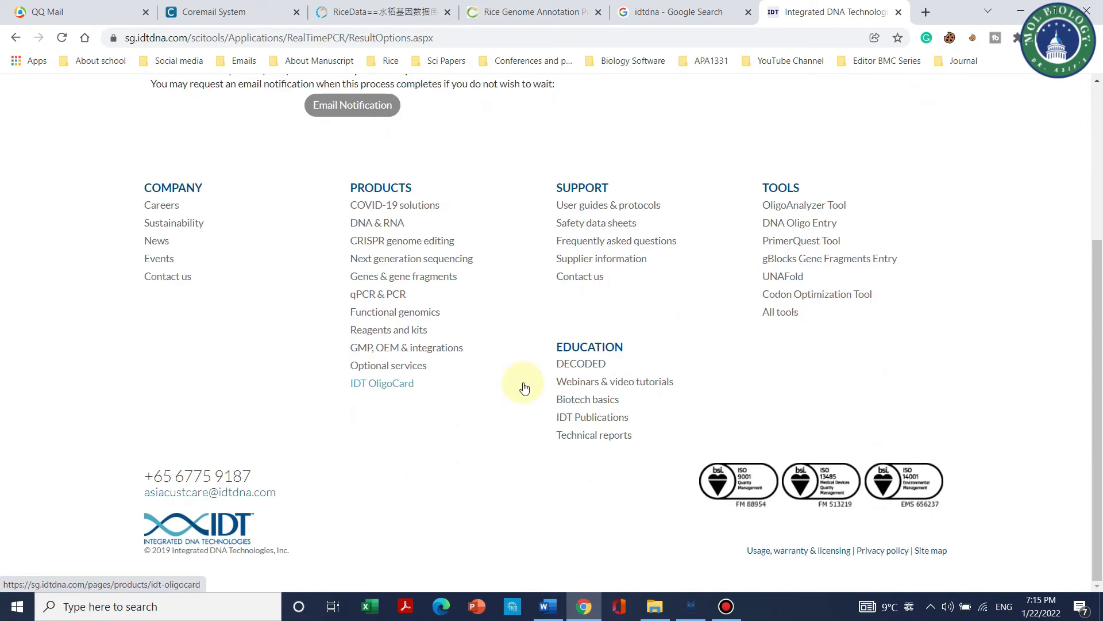
scroll(525, 388, up, 4)
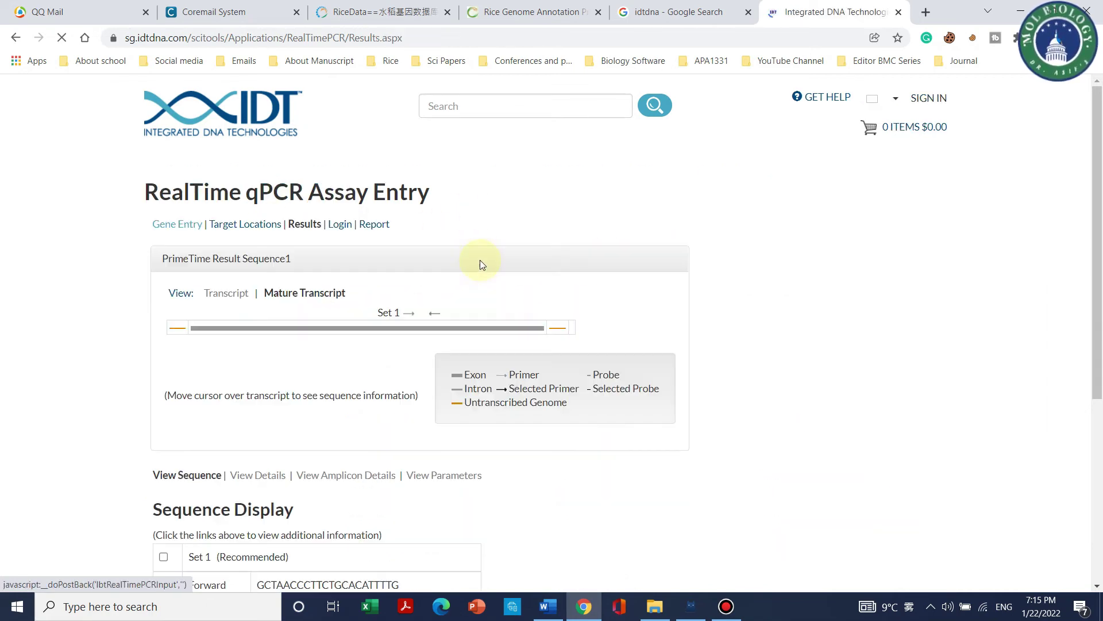
scroll(493, 295, down, 3)
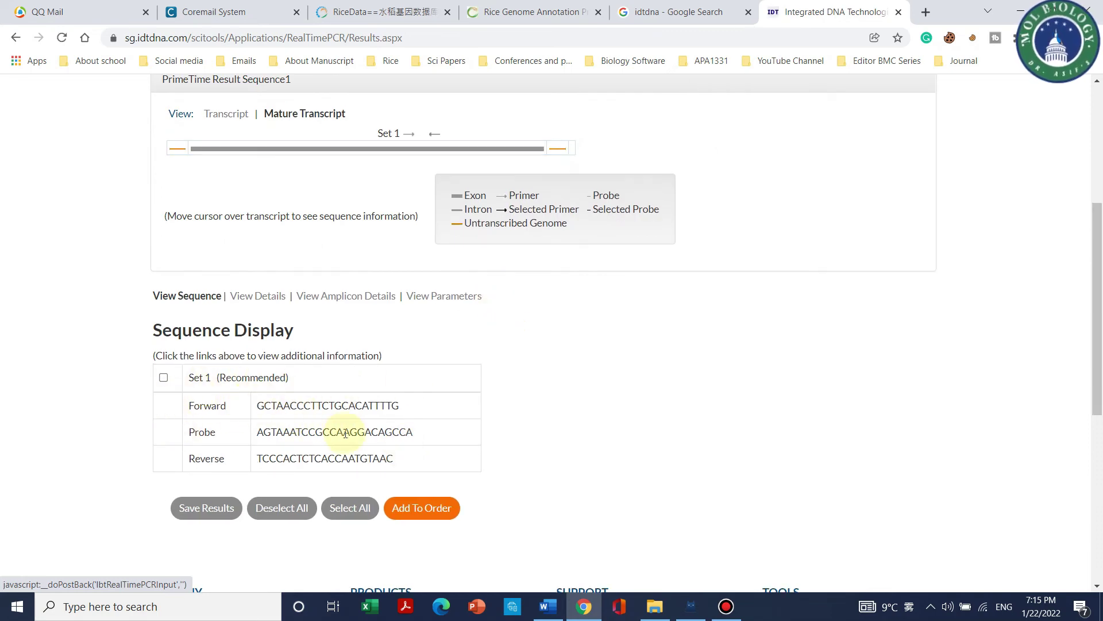
scroll(351, 428, up, 5)
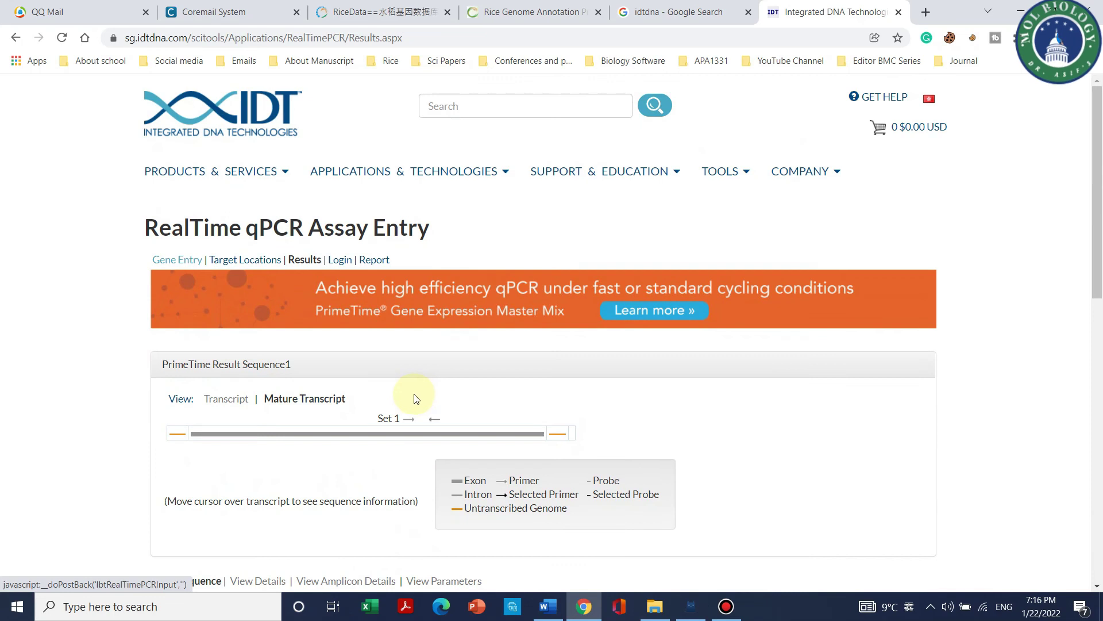
scroll(414, 395, down, 5)
scroll(291, 320, up, 5)
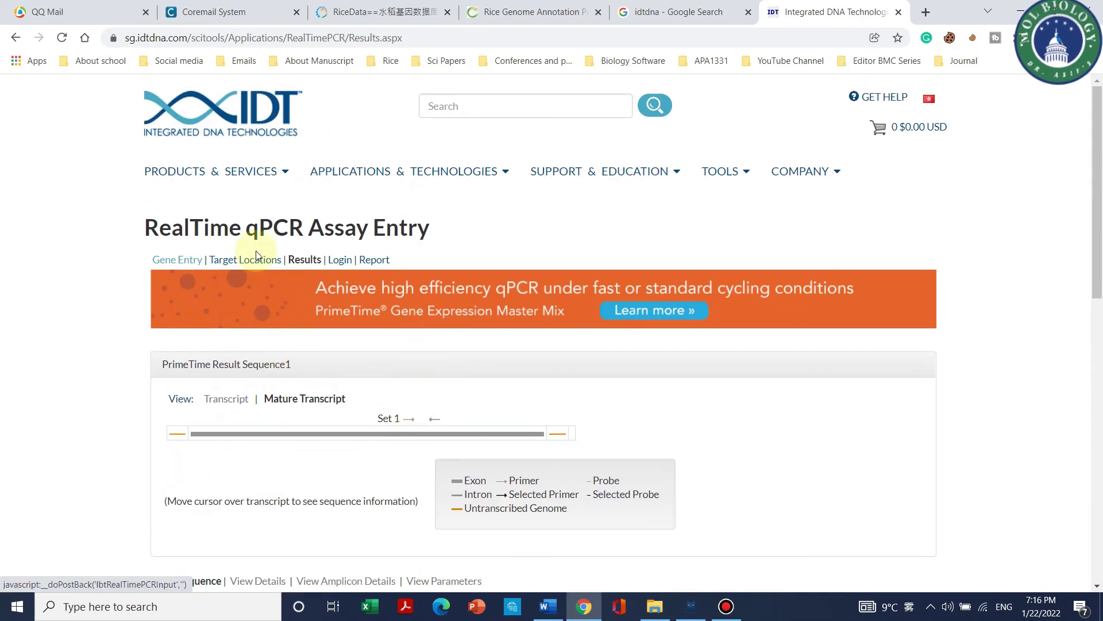
scroll(297, 276, down, 6)
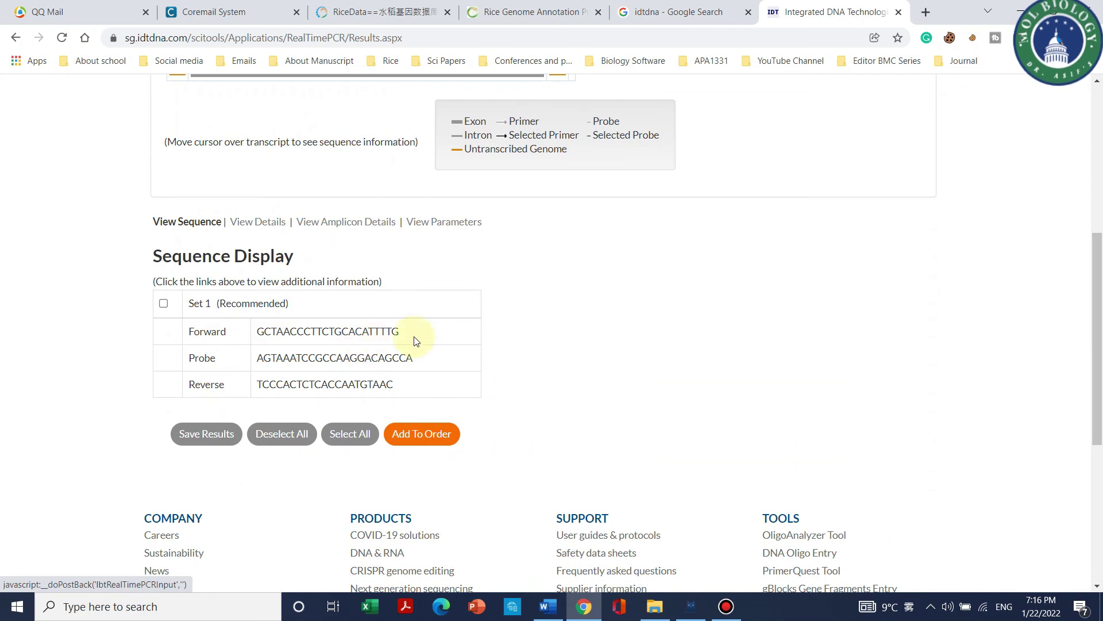
drag(371, 332, 275, 328)
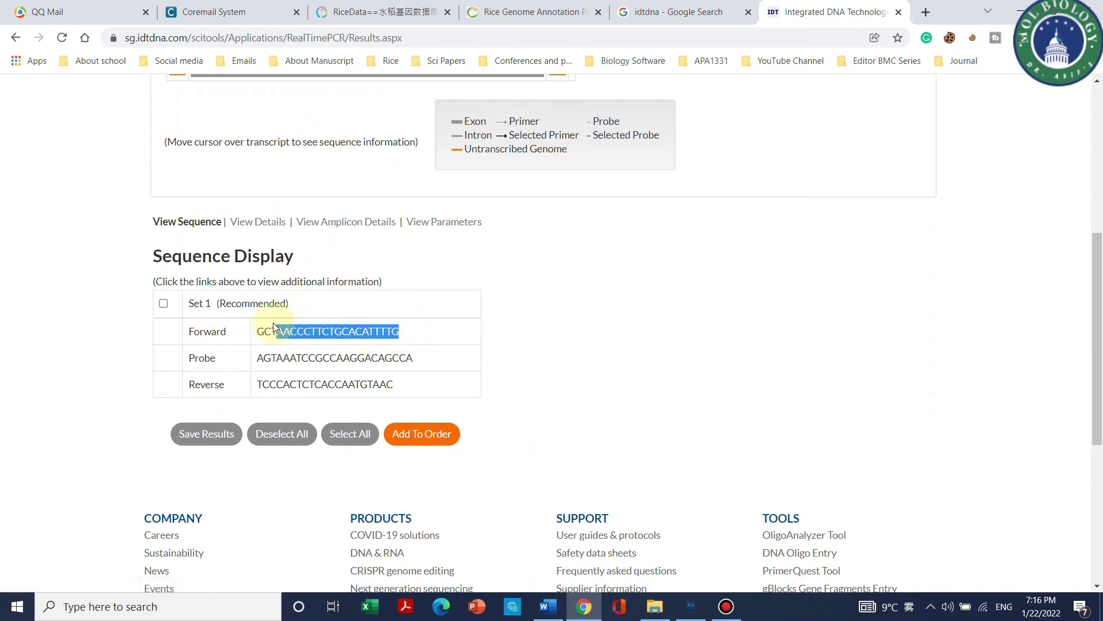
drag(397, 386, 349, 382)
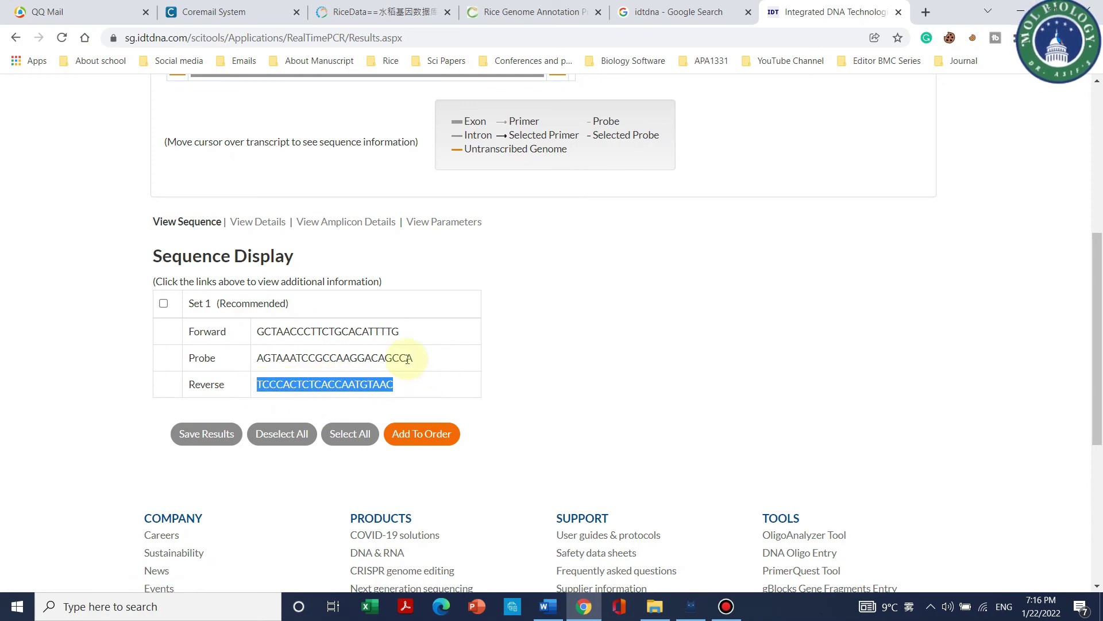
scroll(616, 357, up, 1)
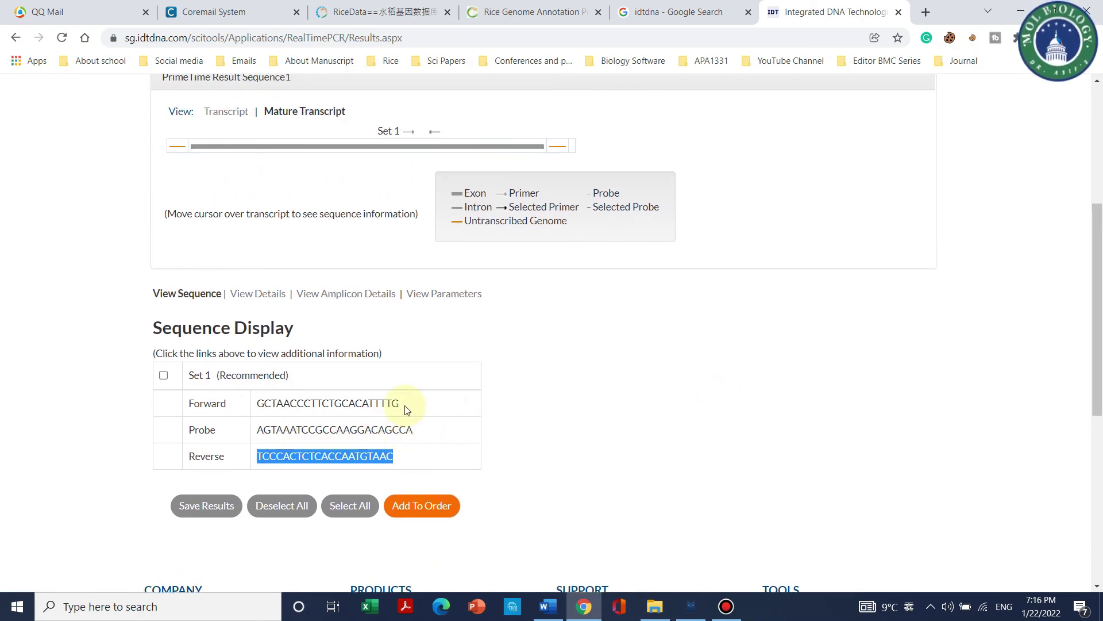
drag(405, 403, 251, 409)
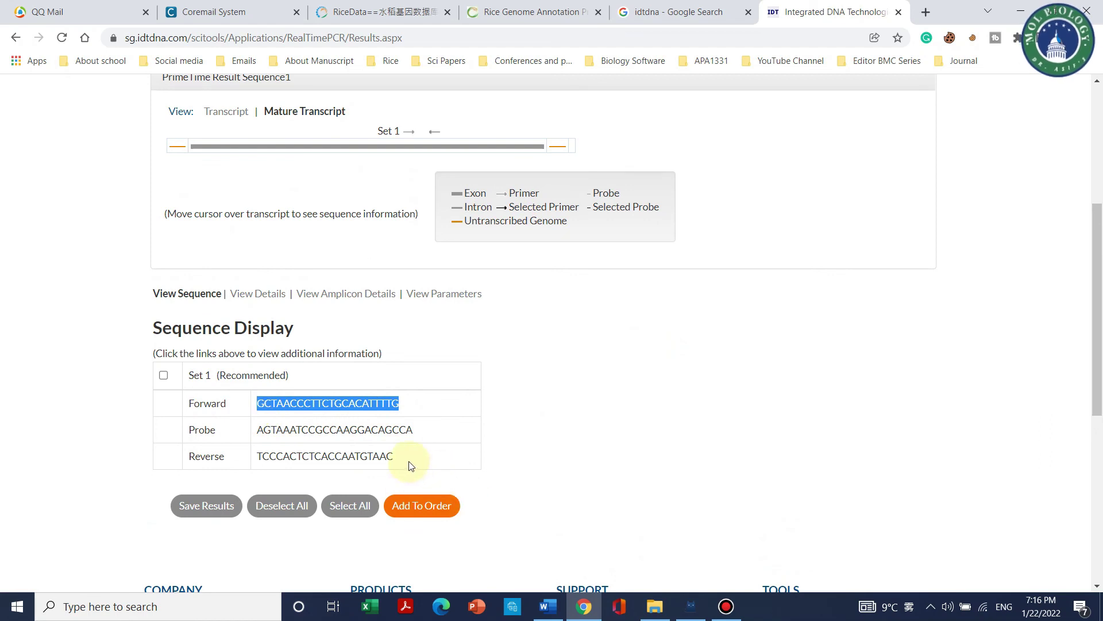
drag(405, 459, 304, 460)
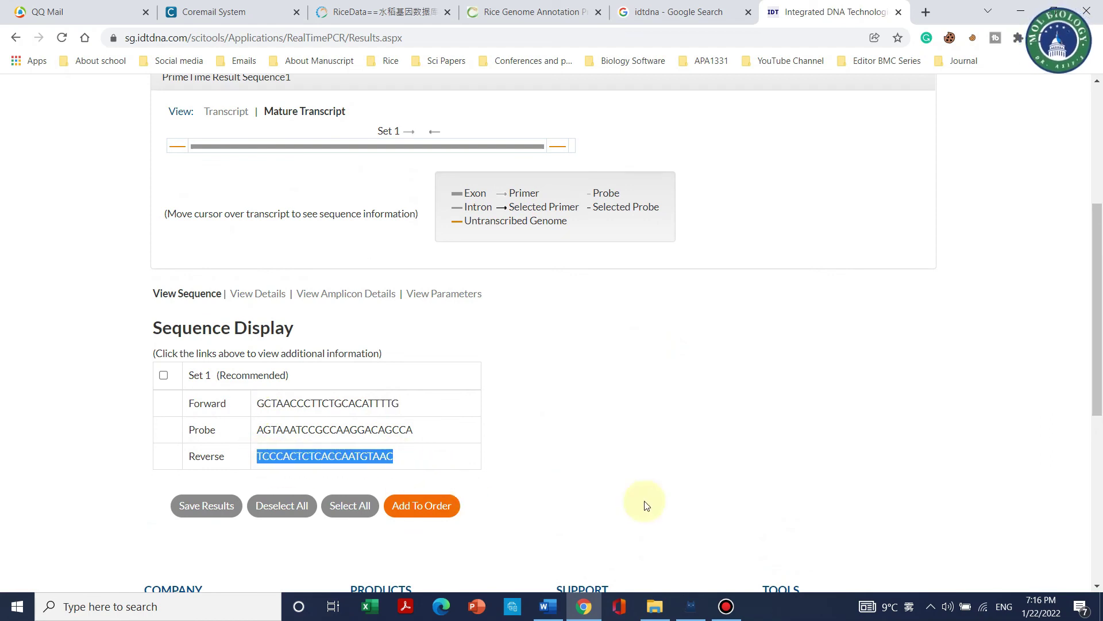
scroll(636, 490, up, 4)
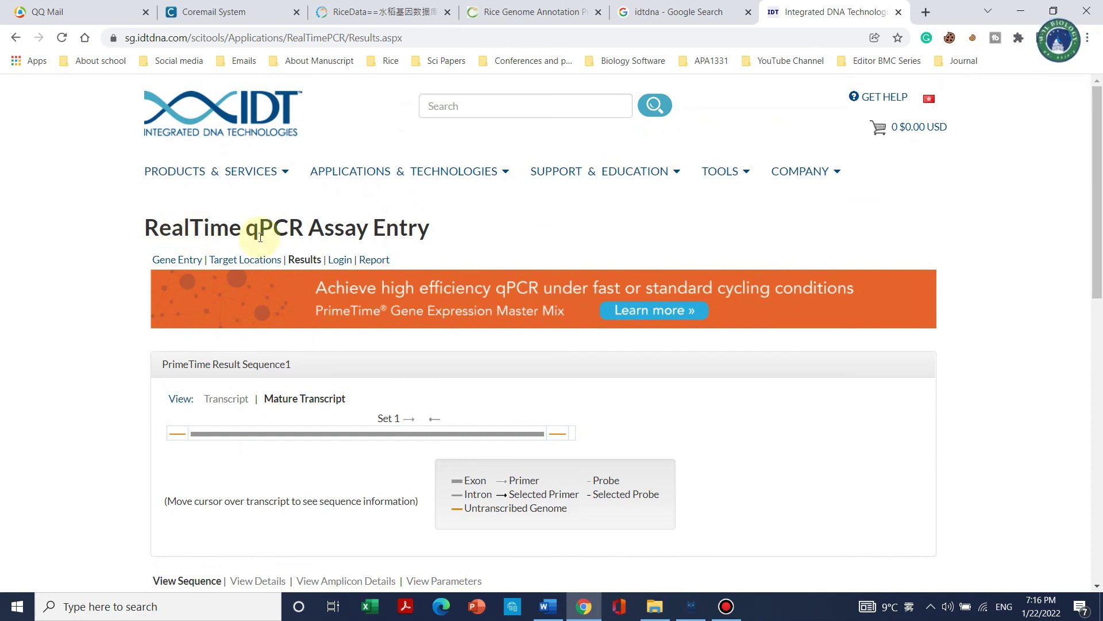
scroll(500, 259, down, 5)
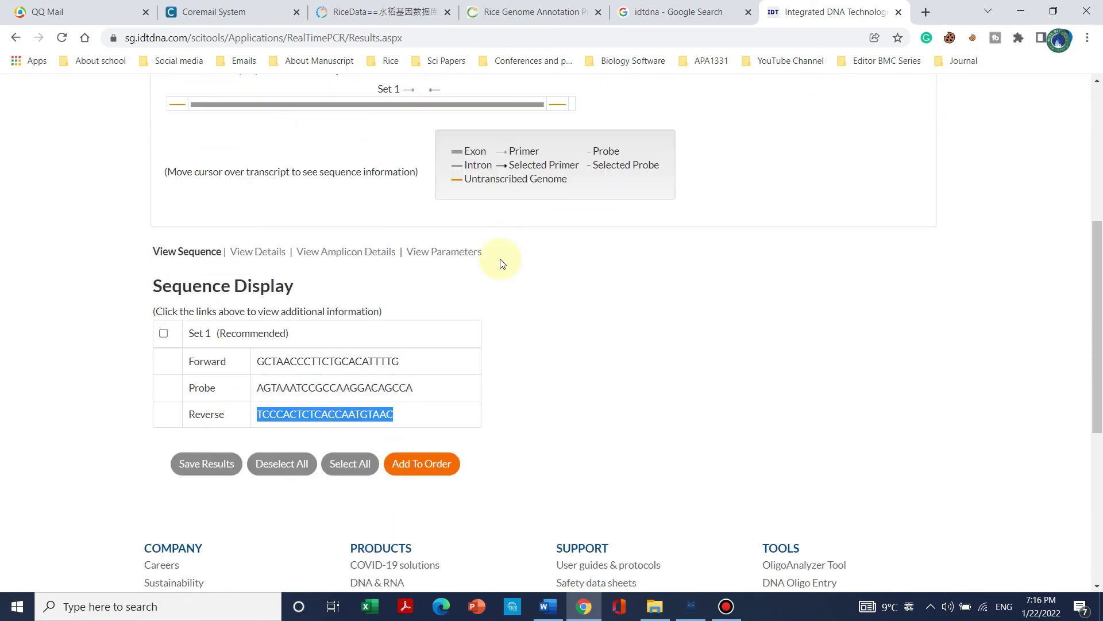
scroll(699, 401, up, 5)
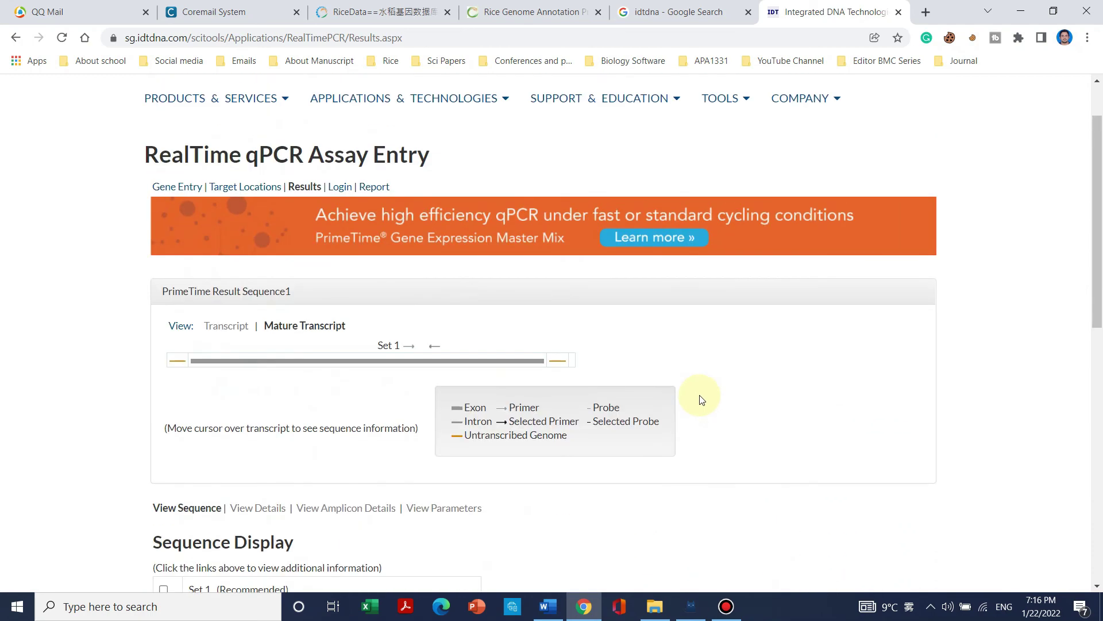